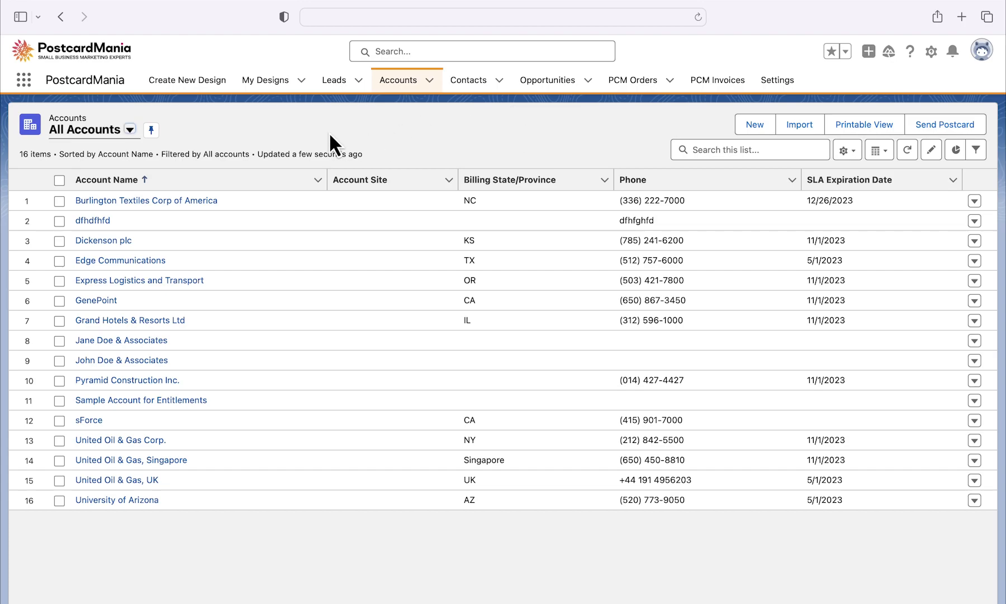
Step: Open the Tax - 003 - Large design and review its details, design variables and designed layouts
click(266, 85)
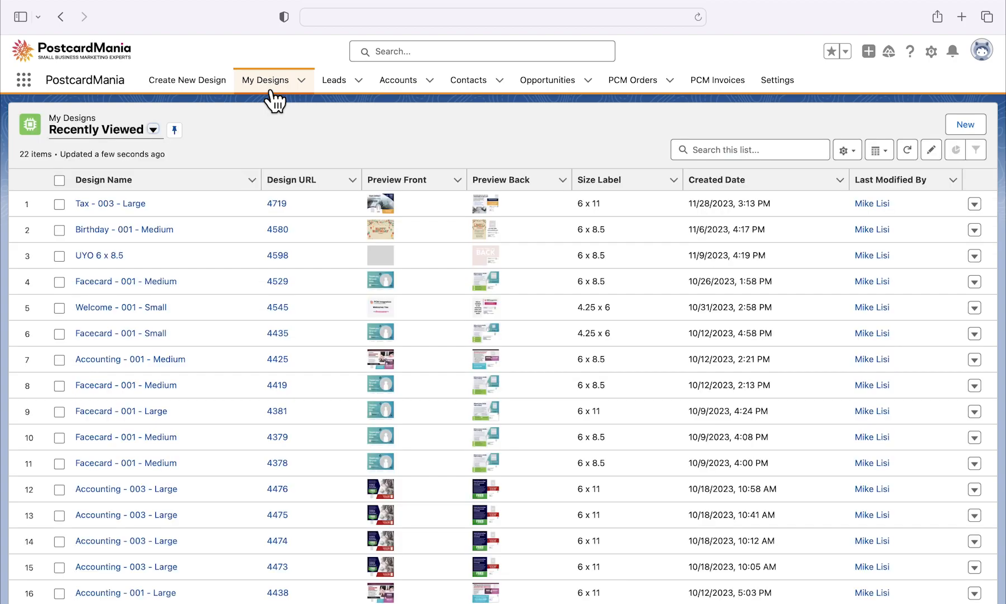
click(137, 205)
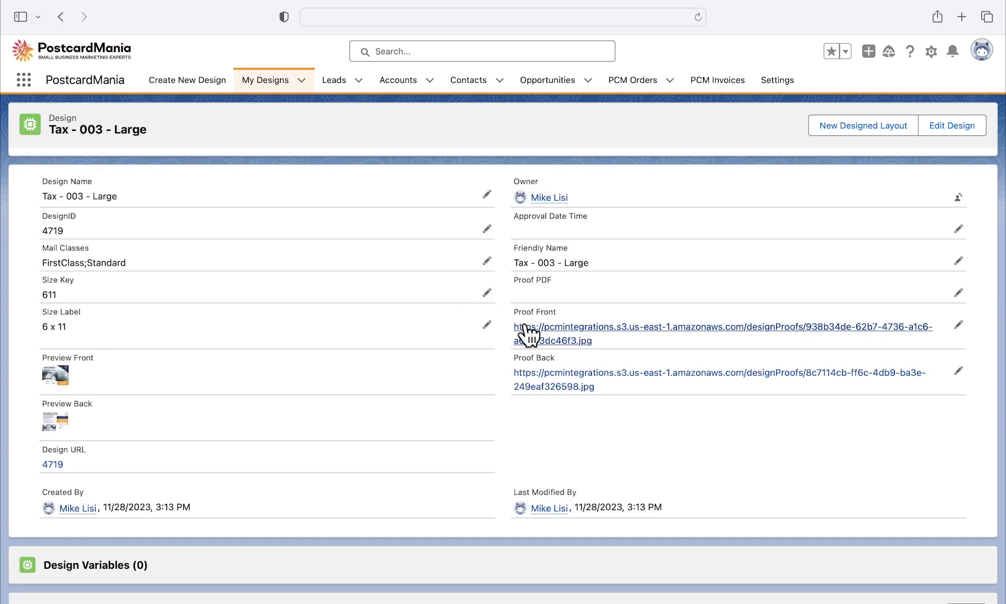
scroll(398, 349, down, 3)
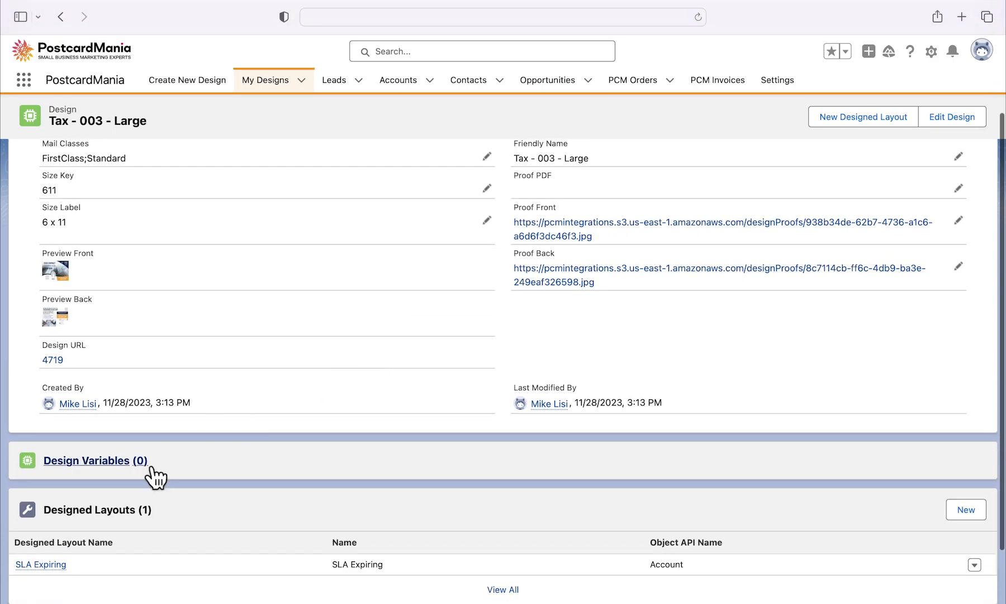
mouse_move(56, 566)
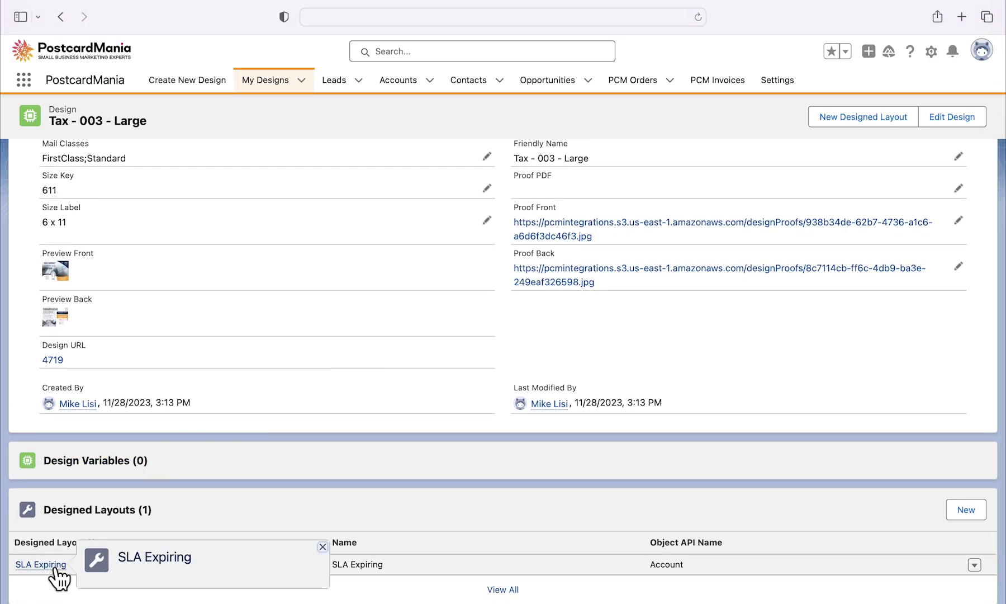
scroll(139, 576, up, 1)
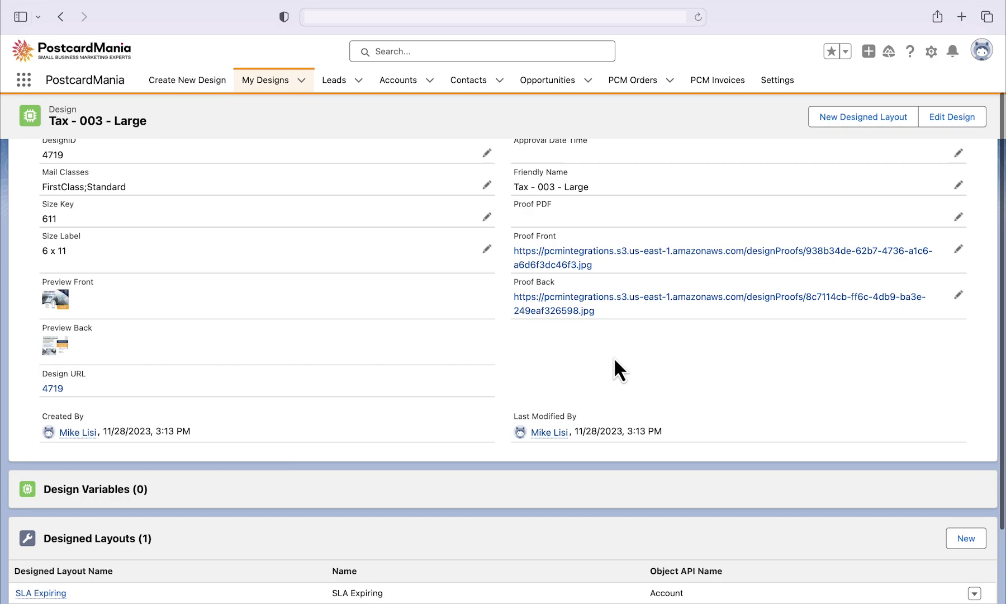
scroll(614, 356, up, 3)
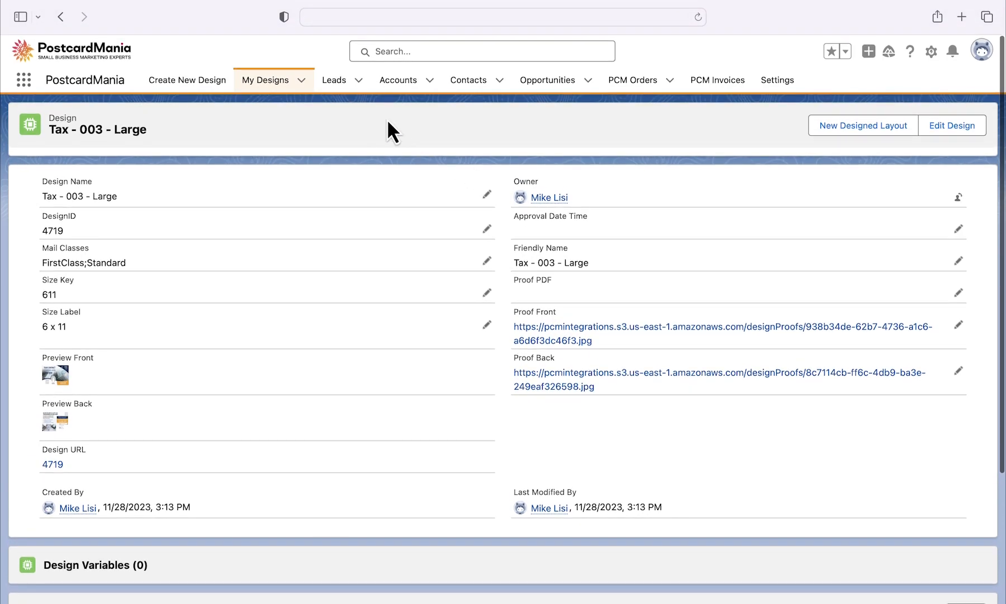
Step: Go back to the accounts list and open the Account object's fields and relationships in Setup's Object Manager
click(407, 85)
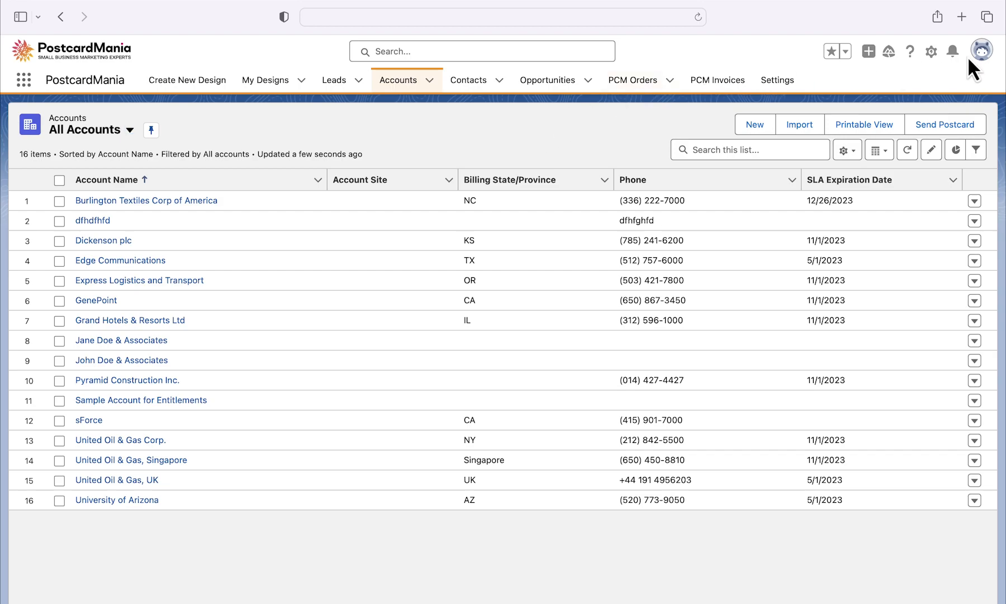
click(931, 52)
click(918, 85)
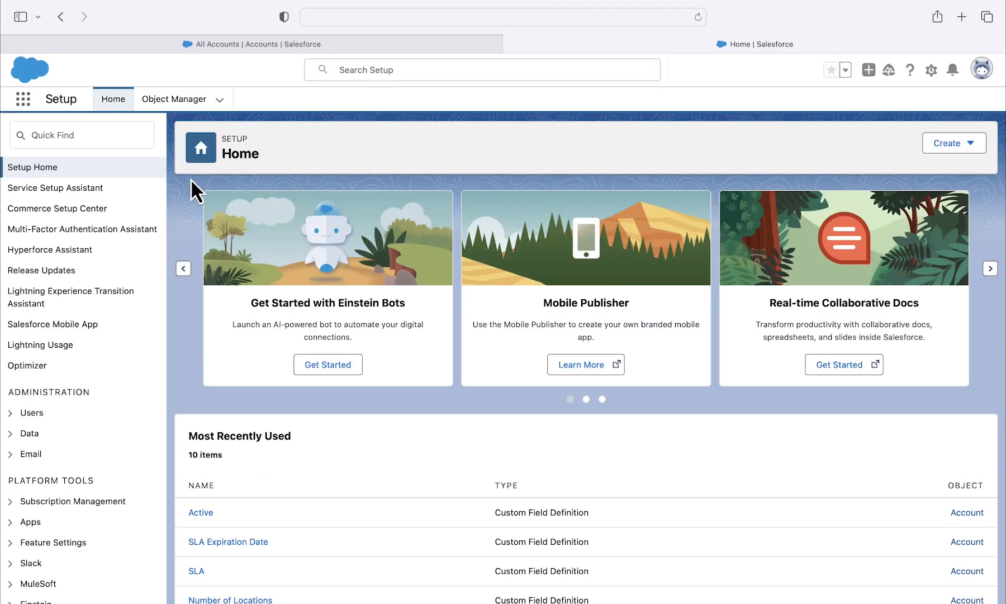
click(176, 109)
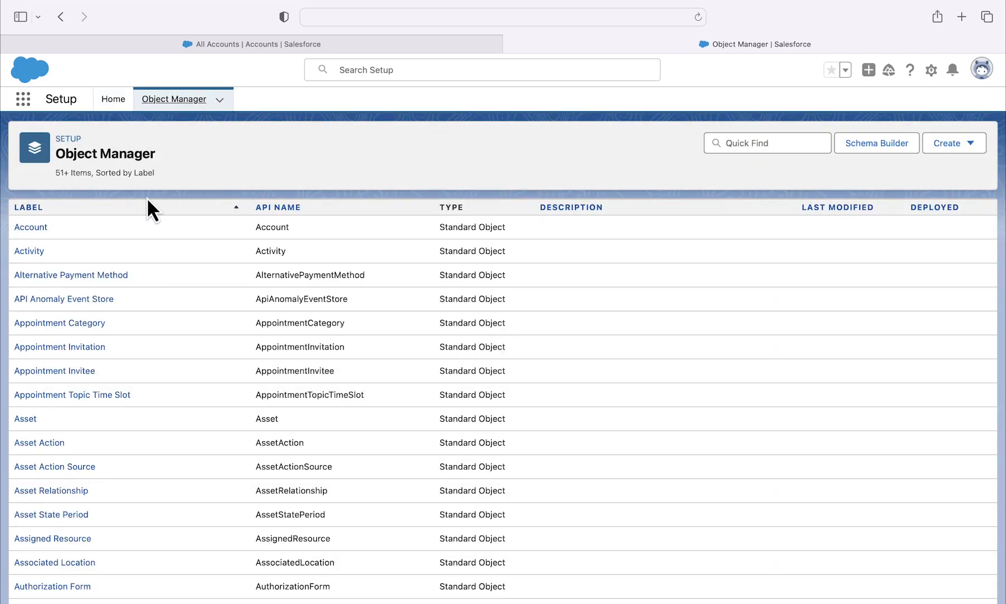
click(38, 228)
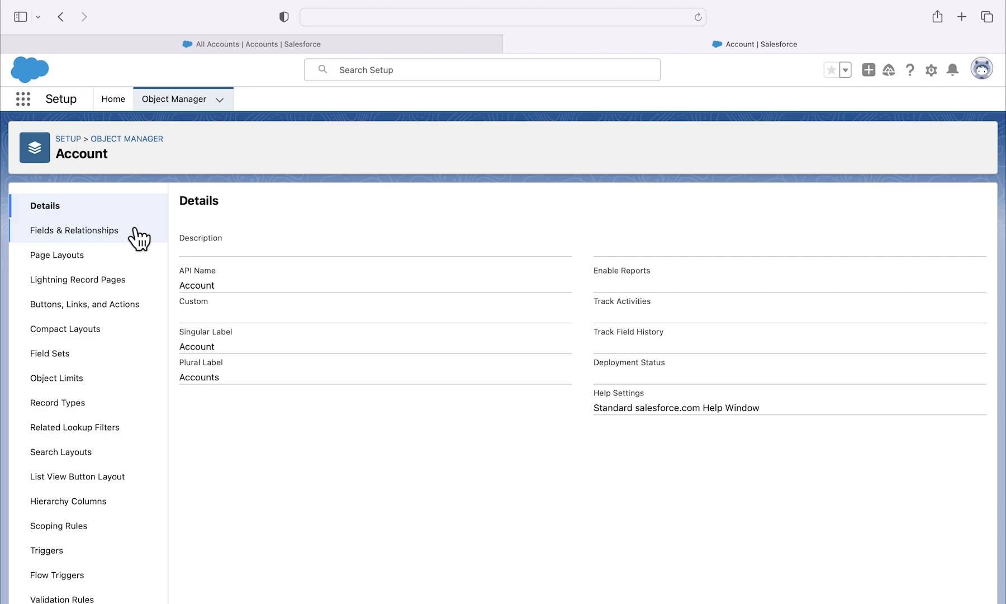
click(137, 239)
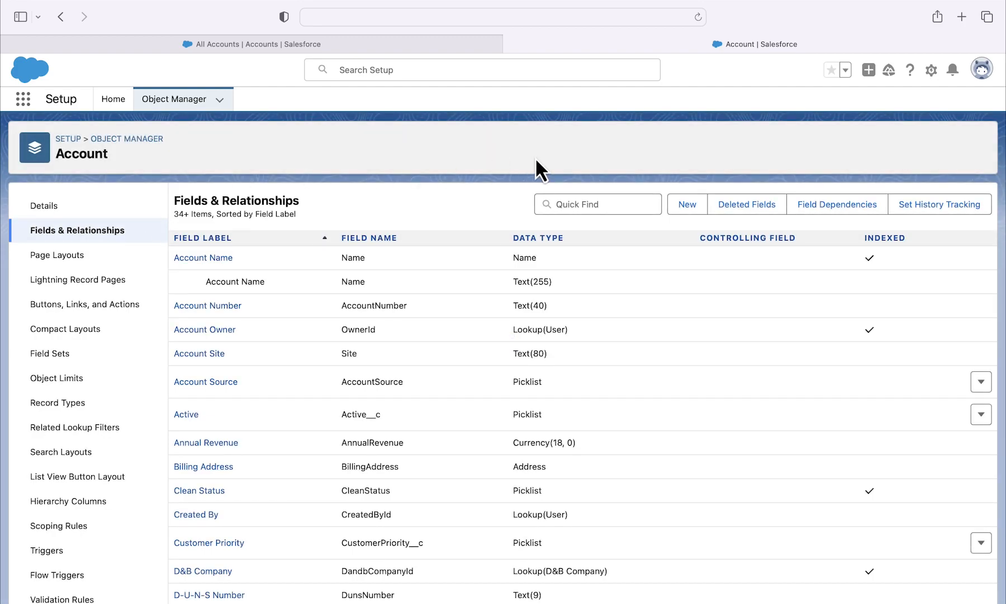
Step: Start a new custom field on the Account object with the Formula data type
click(698, 210)
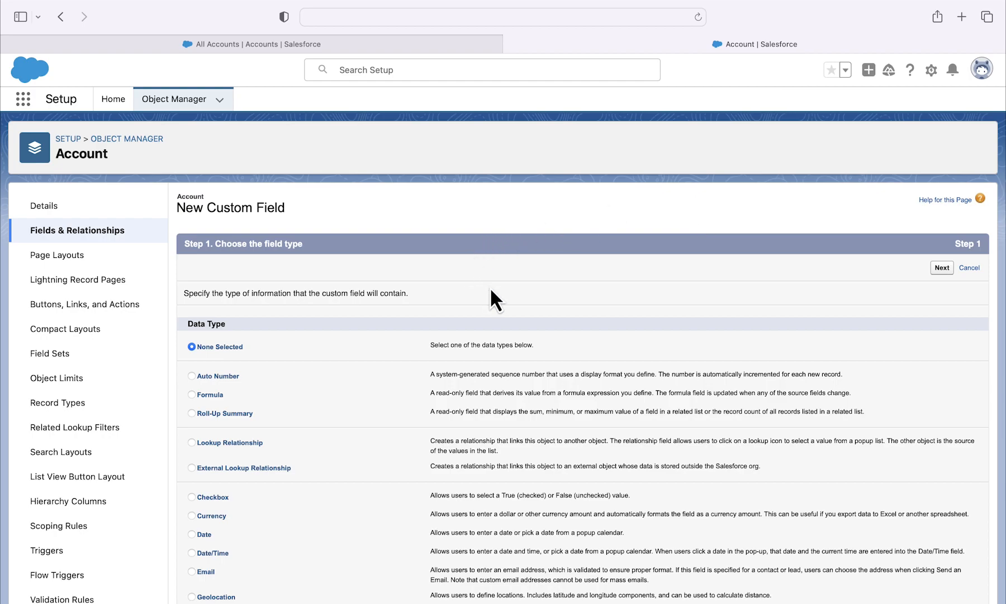
click(191, 395)
click(942, 268)
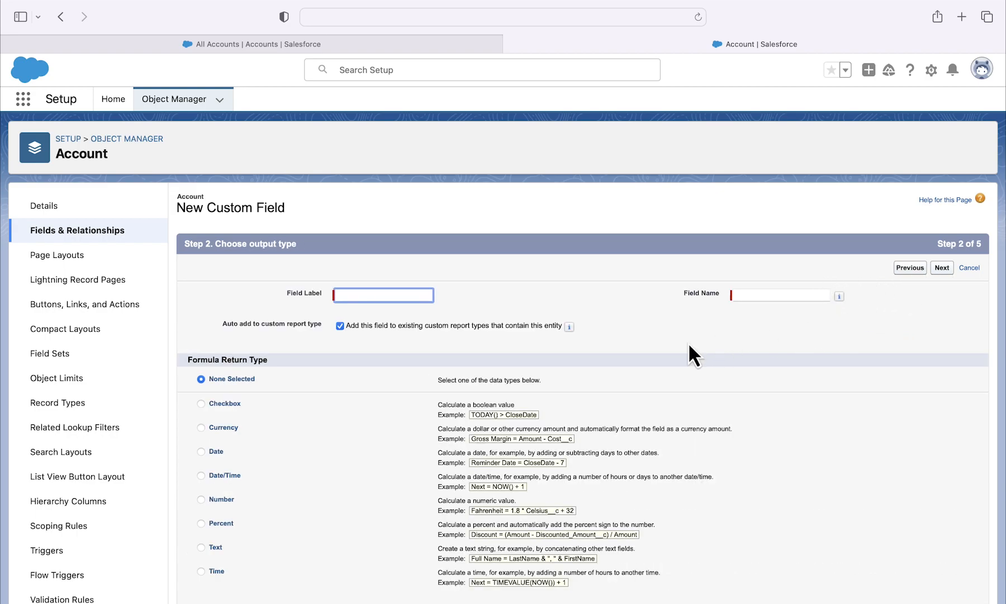
Step: Label the field "4 Weeks Until SLA Expiration" and set its formula return type to Checkbox
text(4 Weeks Until SLA Expiration)
click(690, 334)
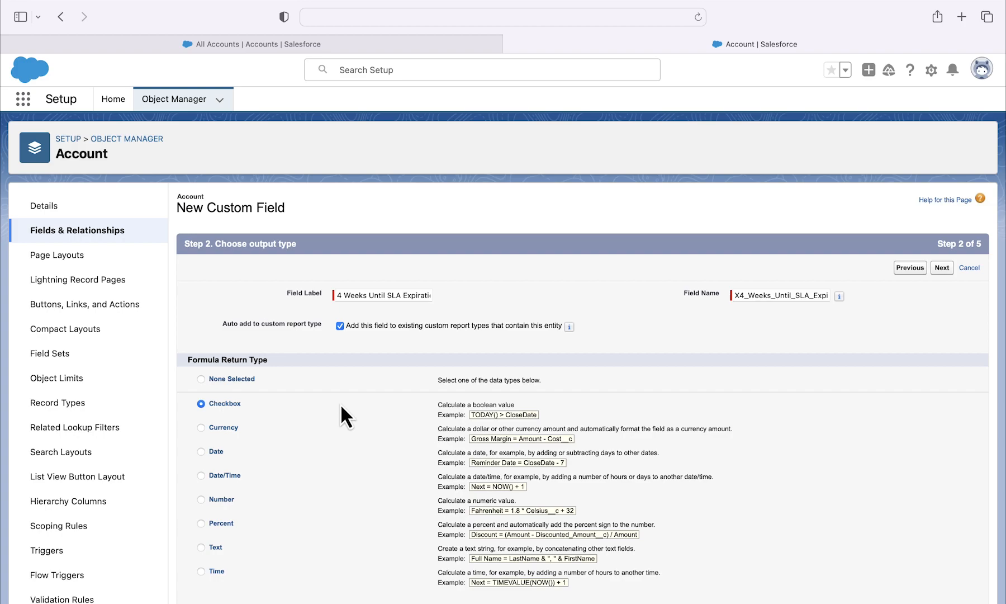
click(941, 268)
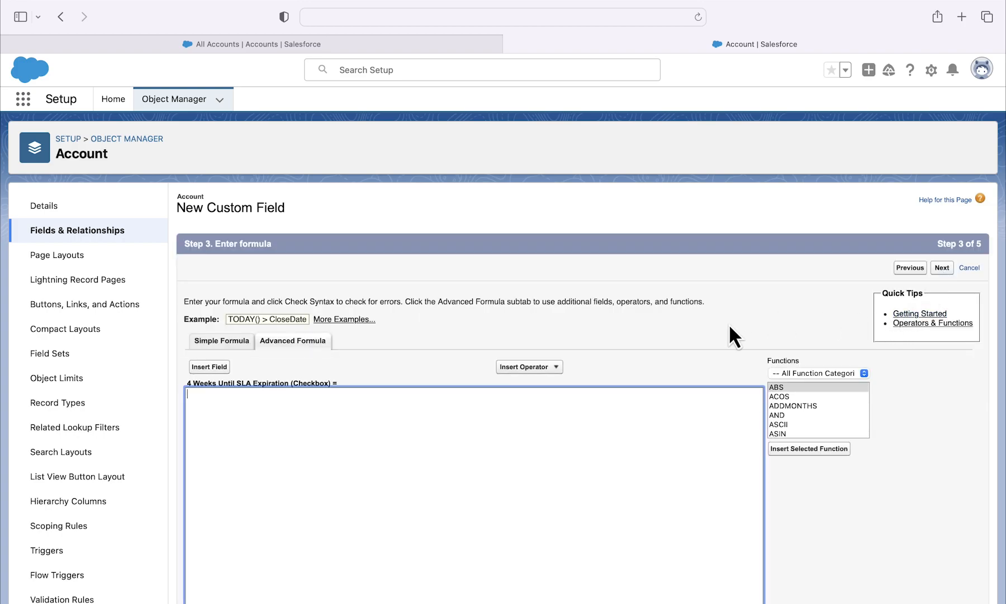
Step: Insert the Account's SLA Expiration Date field into the advanced formula
scroll(707, 341, down, 2)
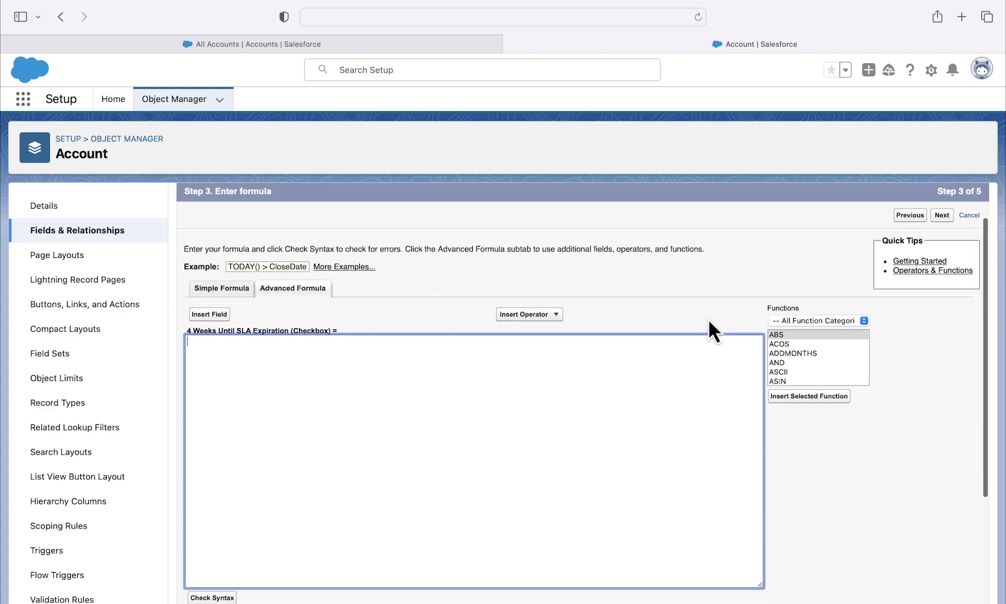
scroll(708, 317, down, 1)
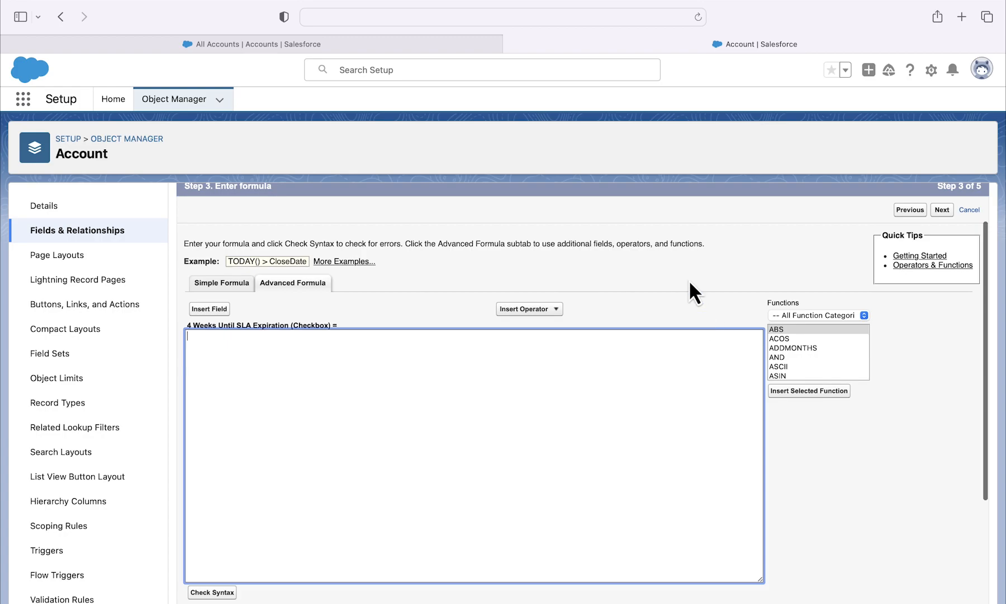
click(224, 311)
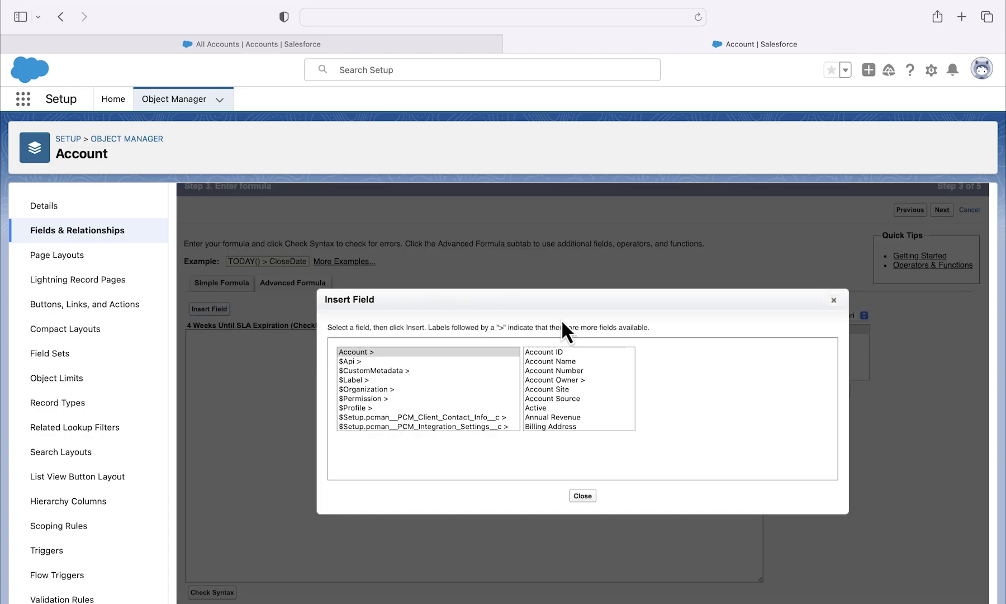
scroll(584, 412, down, 10)
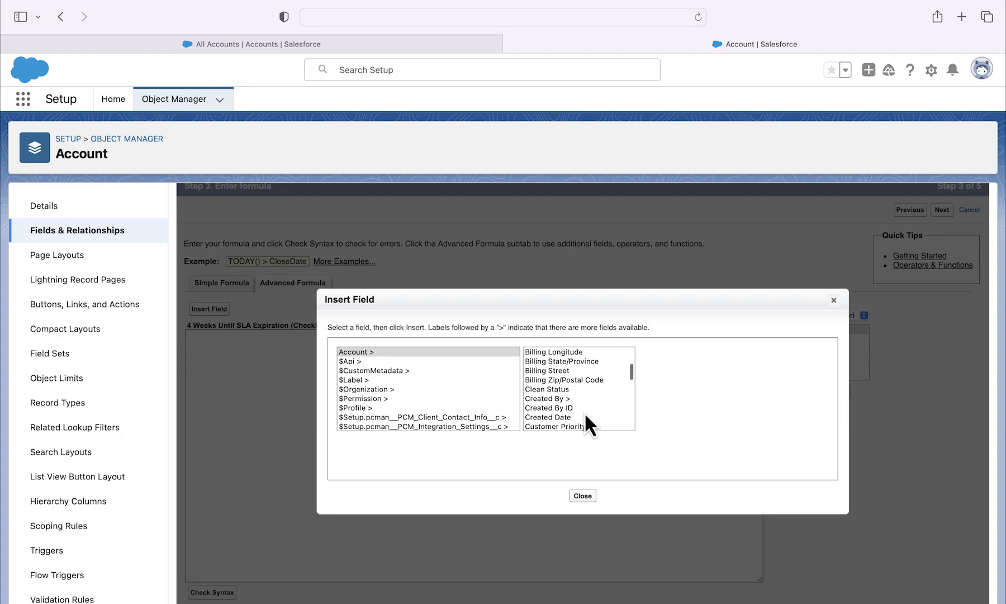
scroll(584, 412, down, 10)
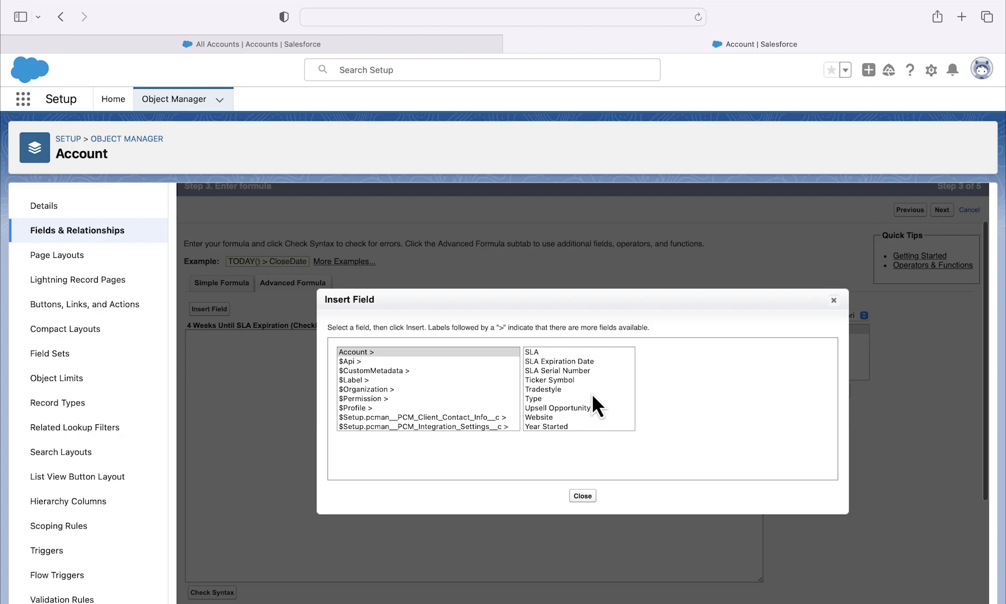
click(595, 361)
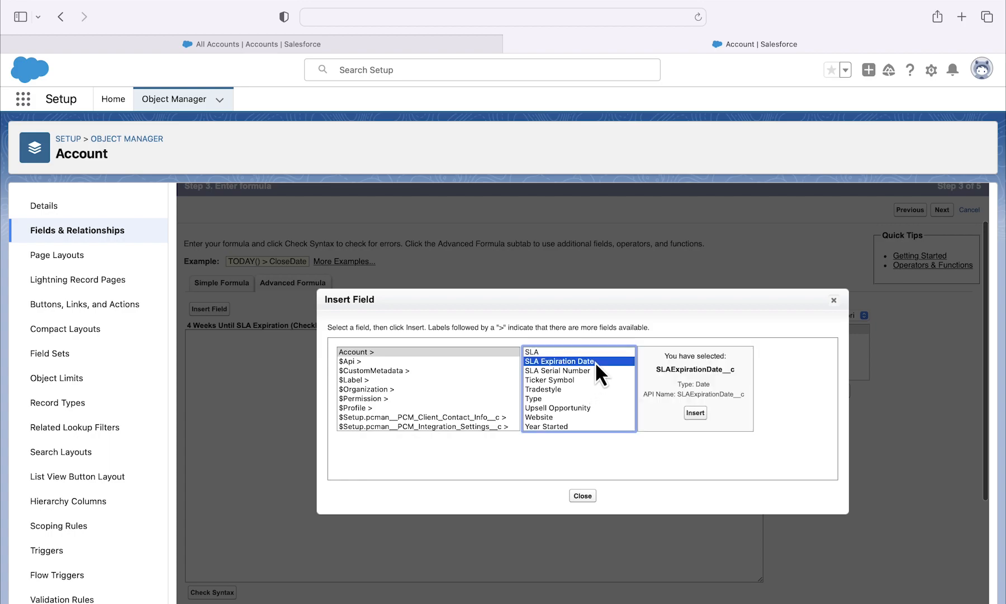
click(695, 413)
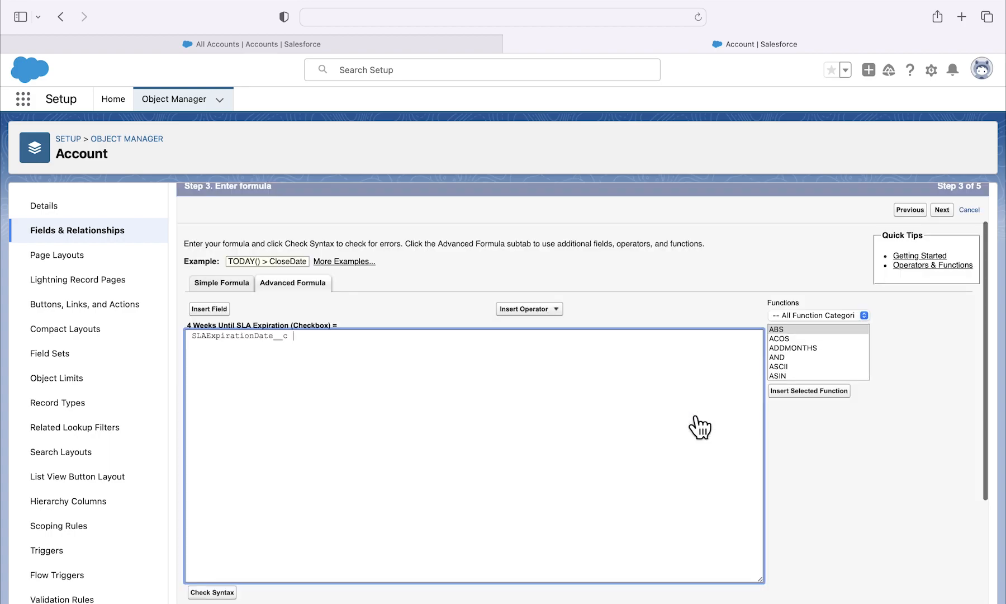
Step: Complete the formula as SLAExpirationDate__c = TODAY()+28 and check its syntax
text(= TODAY()+28)
click(233, 596)
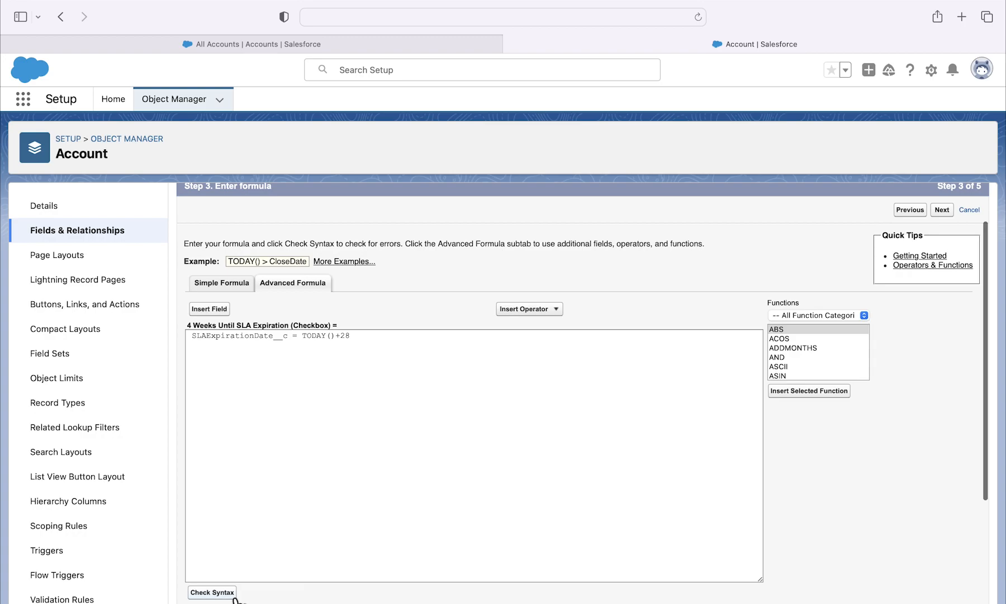
scroll(361, 527, down, 3)
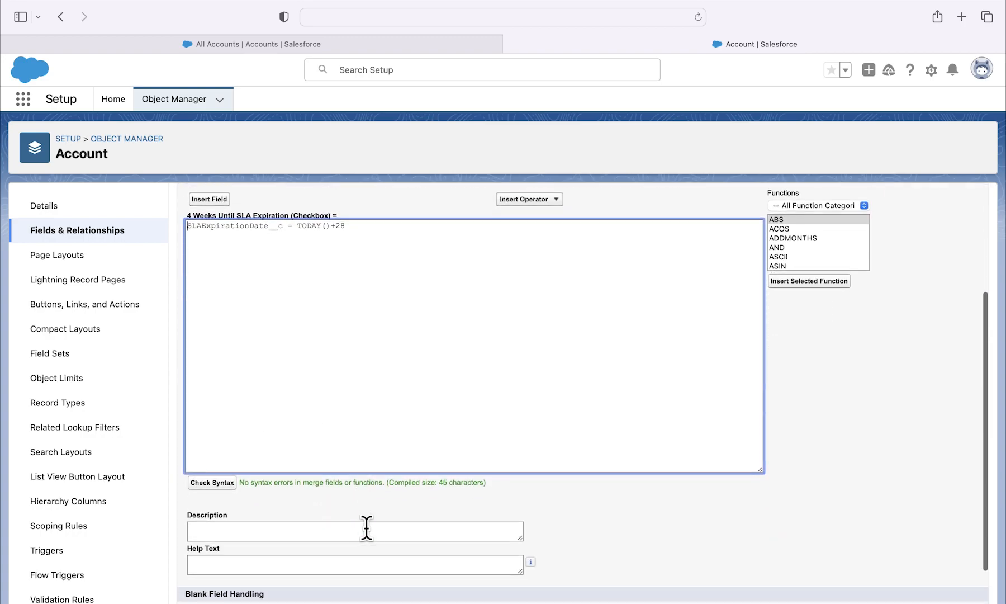
scroll(472, 491, up, 3)
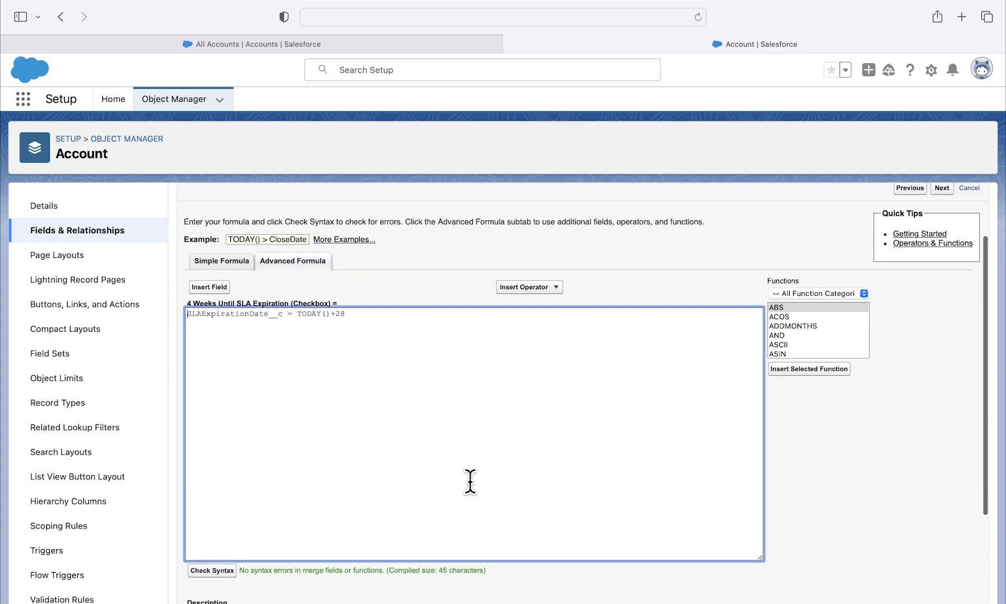
scroll(470, 481, up, 1)
click(401, 311)
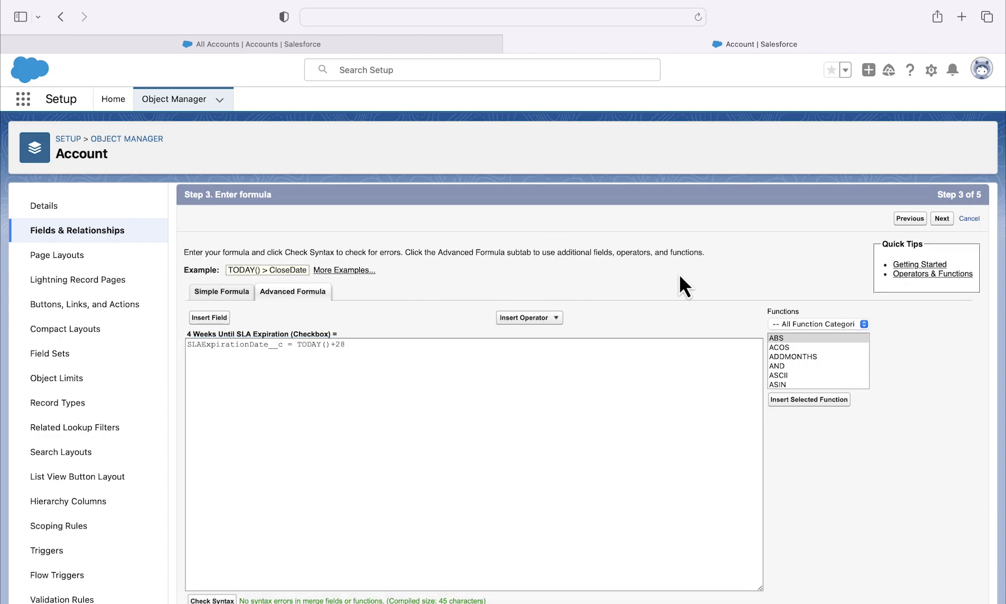
Step: Accept the default field-level security and all four account page layouts, and save the new custom field
click(943, 219)
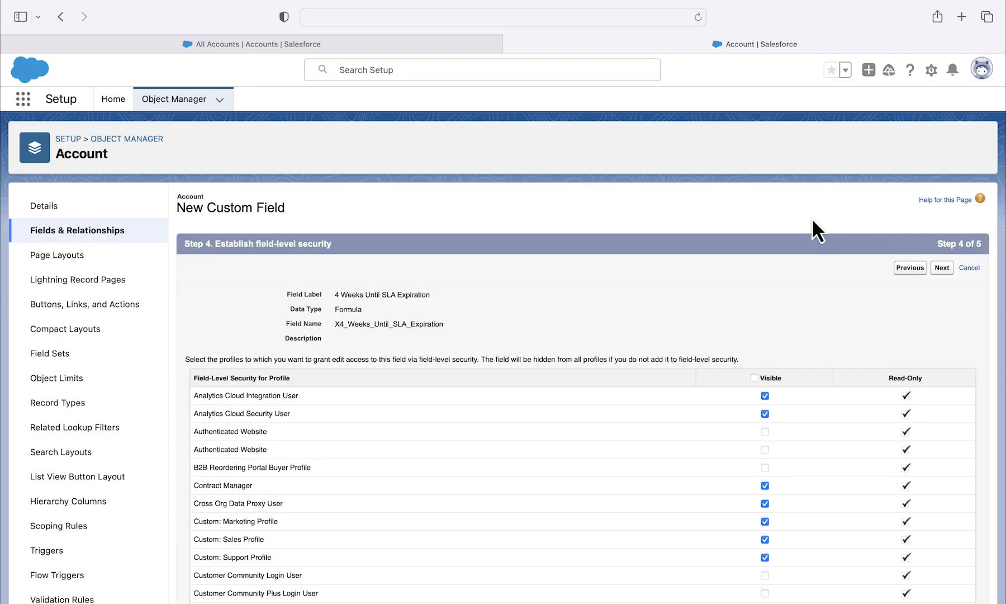
scroll(621, 283, down, 2)
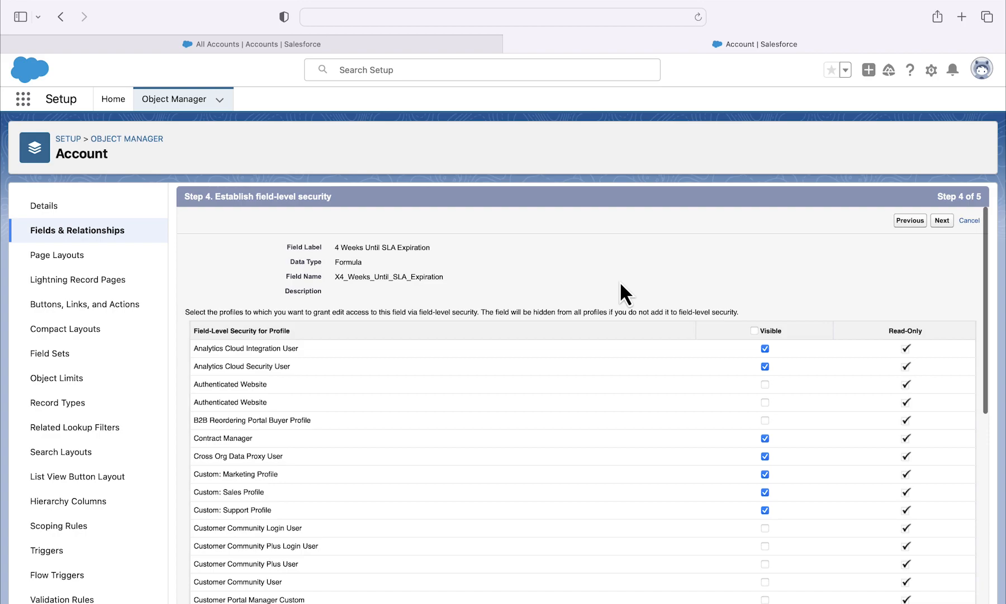
scroll(621, 284, up, 1)
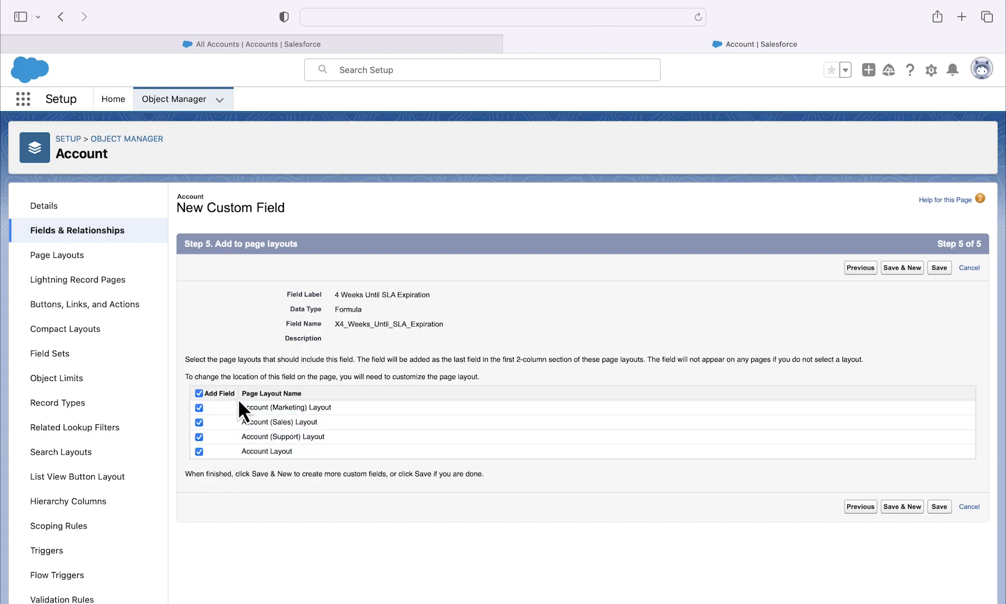
click(940, 268)
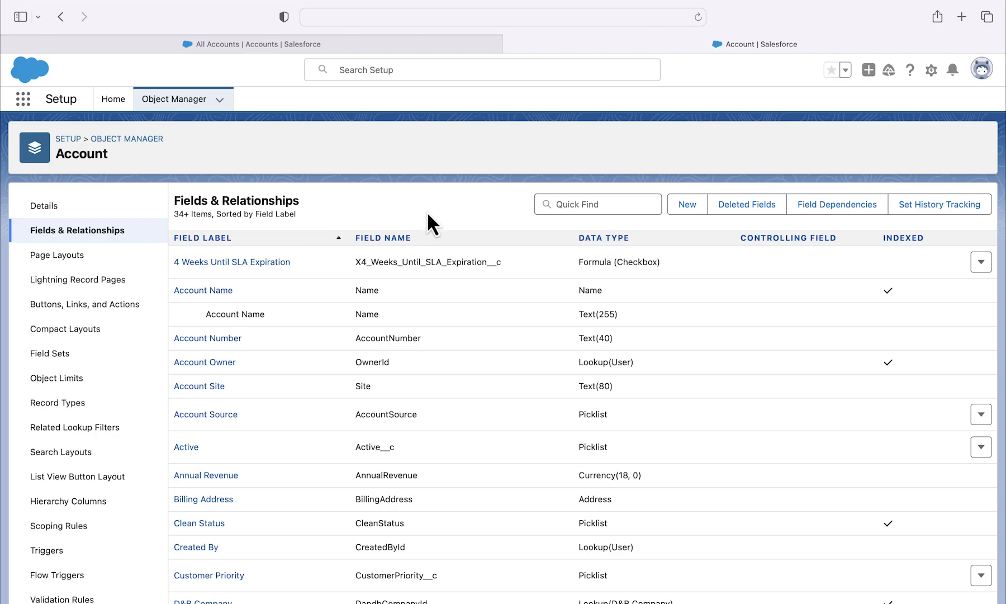
Step: Add the 4 Weeks Until SLA Expiration field to the All Accounts list view, placed just before SLA Expiration Date, and save
click(409, 50)
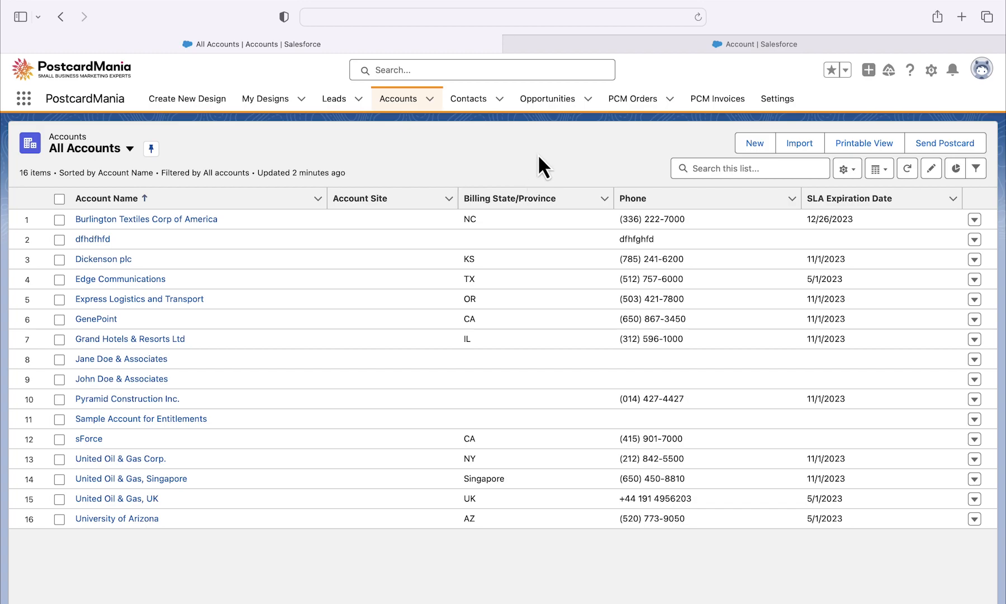
click(847, 169)
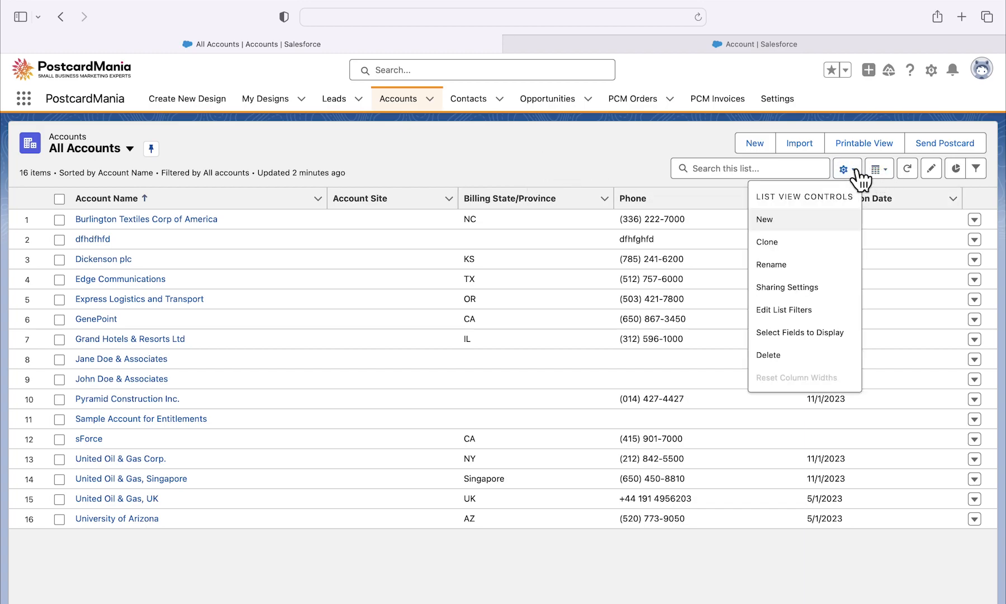
click(827, 335)
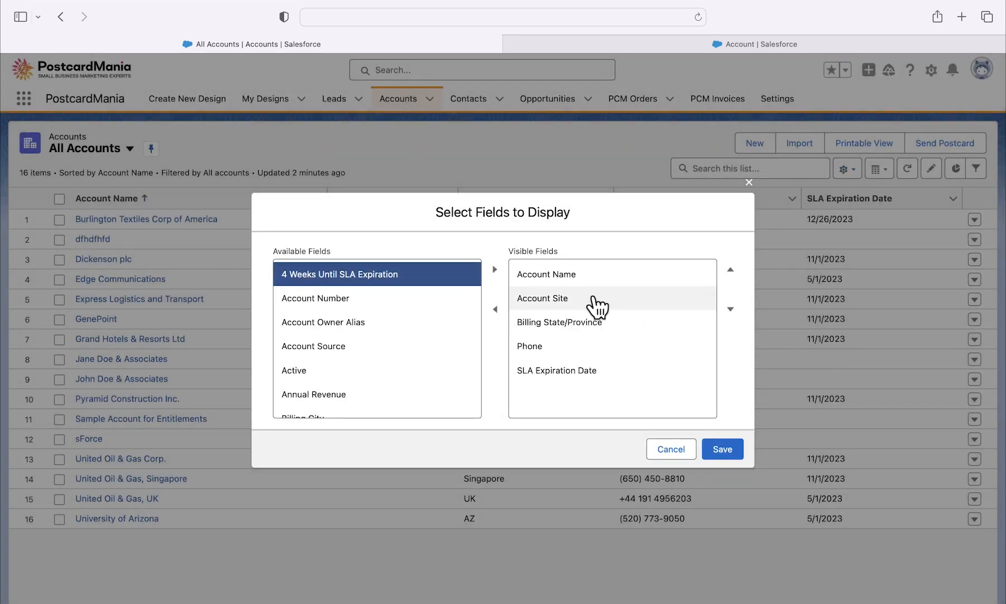
click(494, 269)
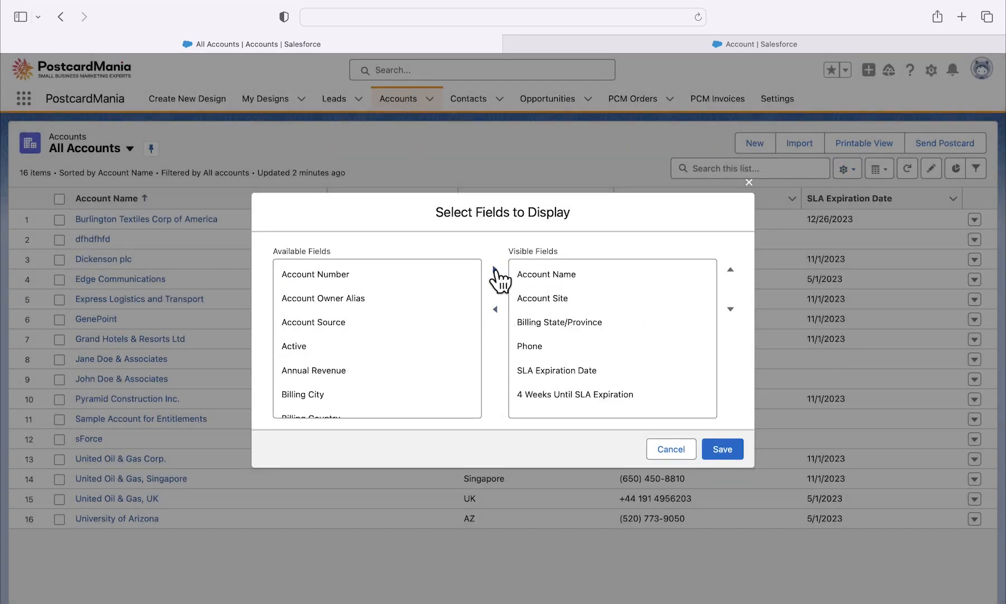
click(632, 398)
click(732, 272)
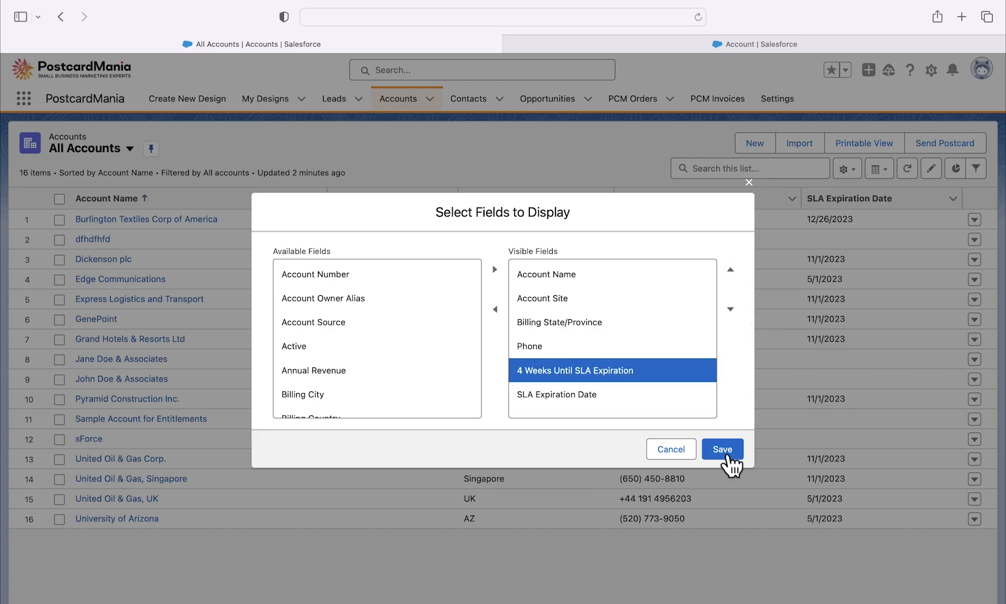
click(727, 450)
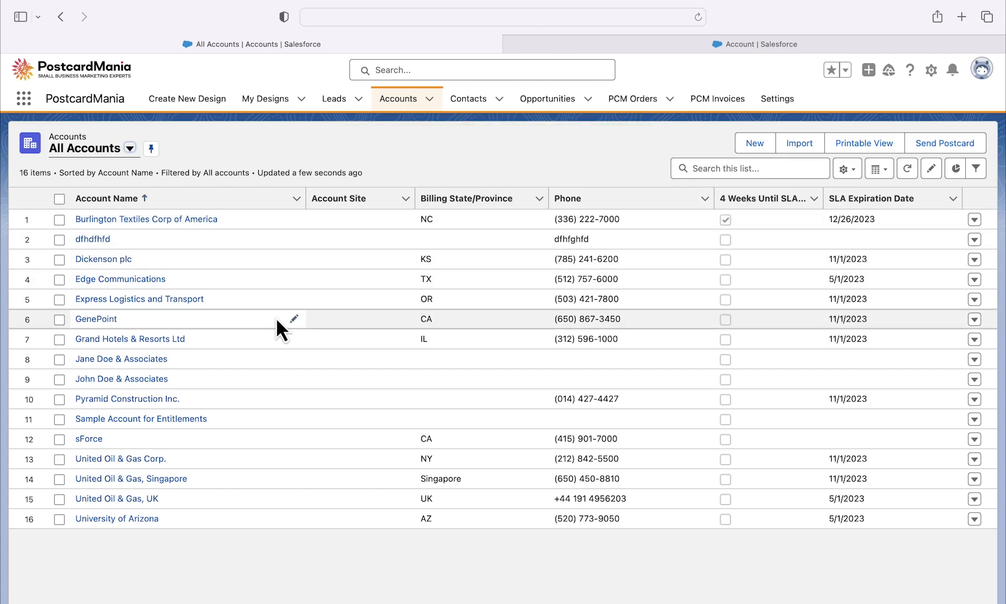
Step: Open the Edge Communications account and show the SLA fields in its details
click(116, 279)
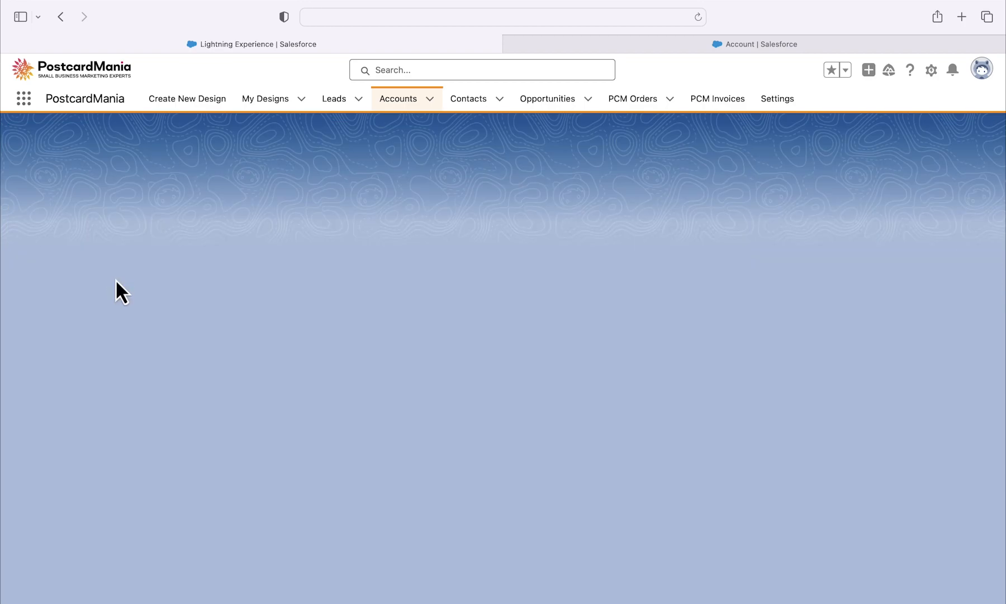
click(107, 244)
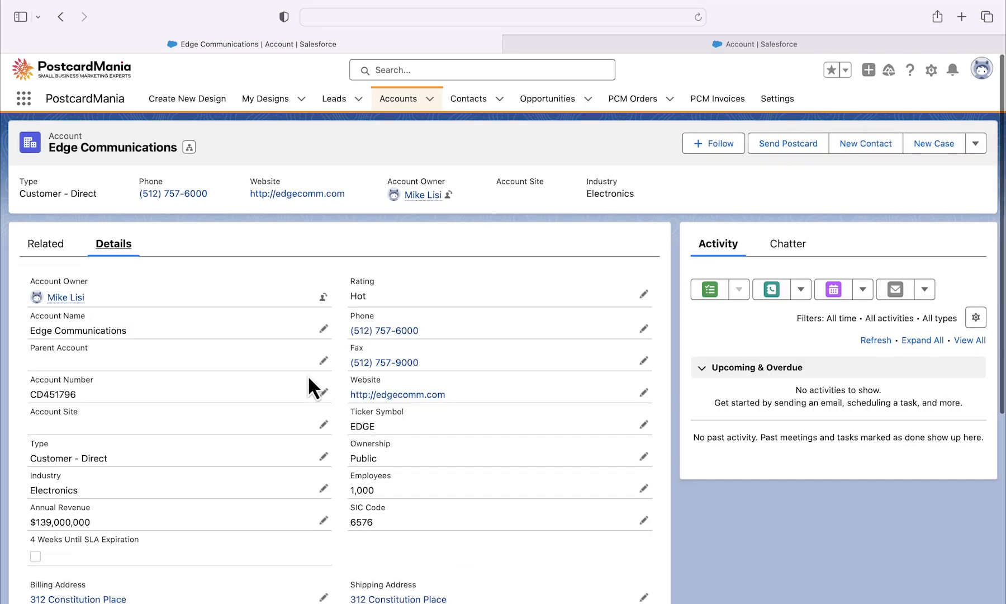
scroll(308, 374, down, 2)
scroll(309, 379, down, 3)
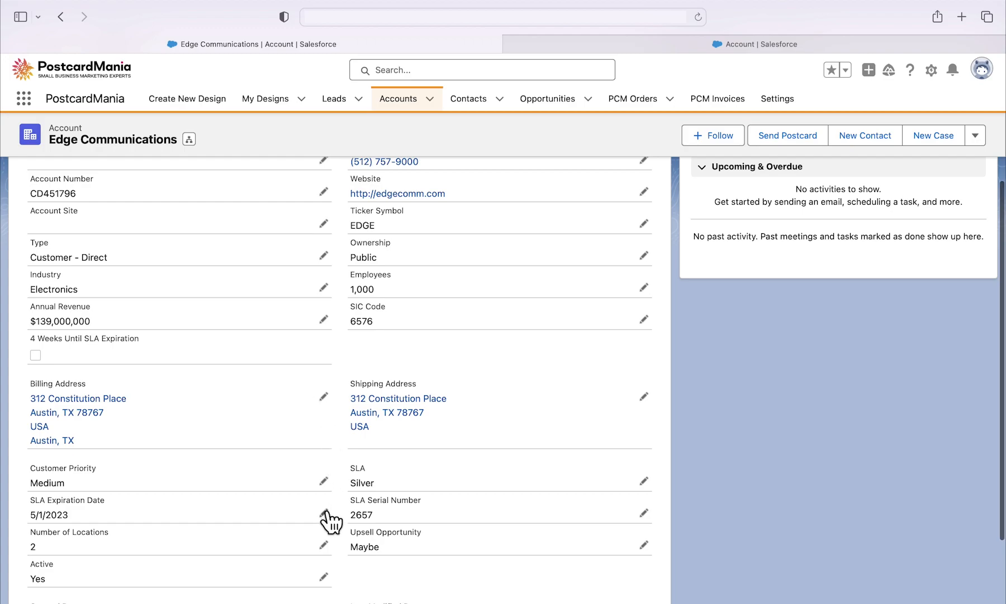
Step: Set the Edge Communications account's SLA Expiration Date to 12/26/2023 and save the record
click(325, 512)
click(316, 510)
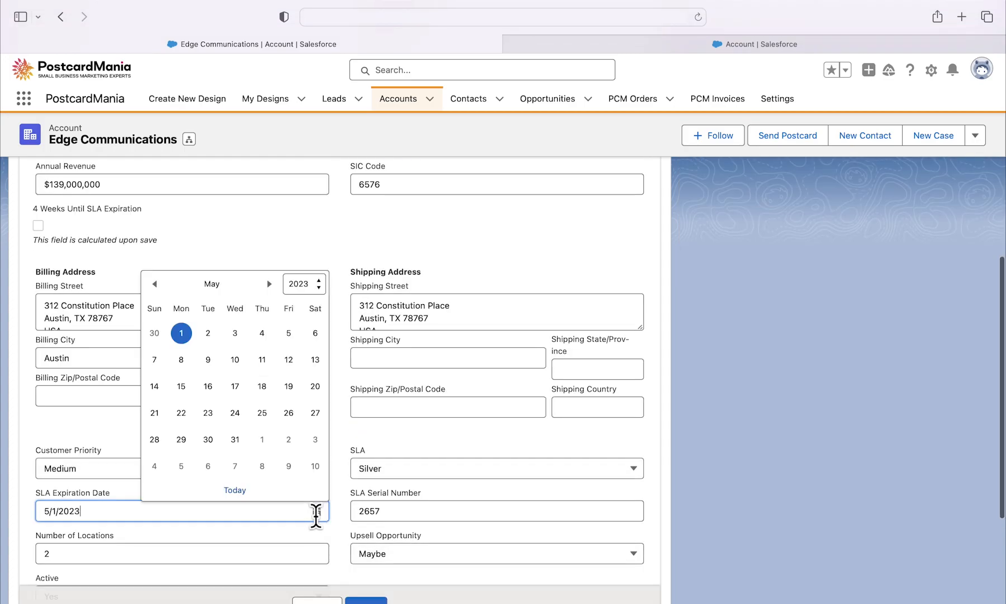
click(269, 284)
click(269, 284)
click(268, 284)
click(269, 284)
click(269, 284)
click(269, 284)
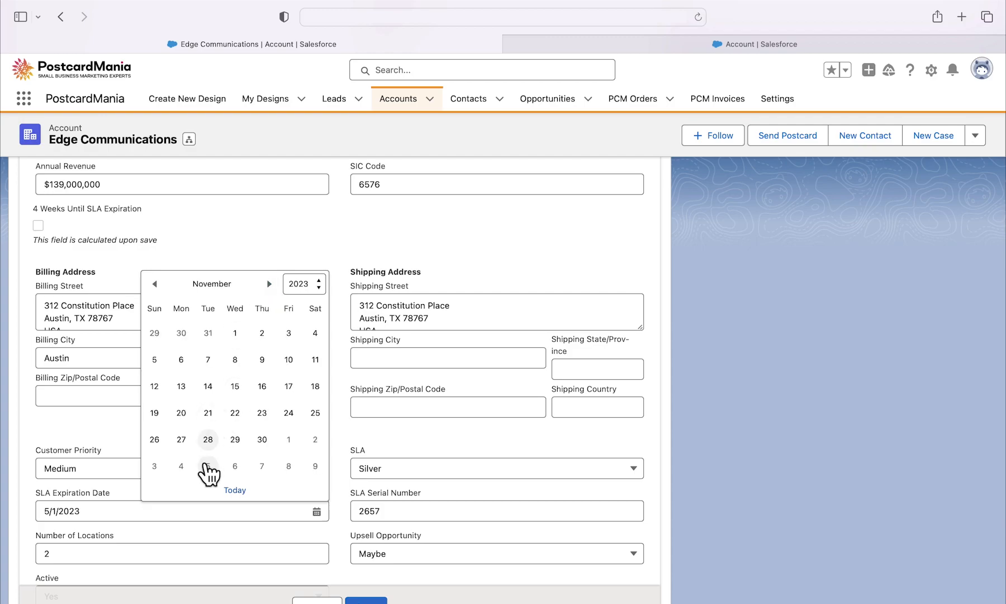
scroll(216, 444, down, 2)
click(269, 247)
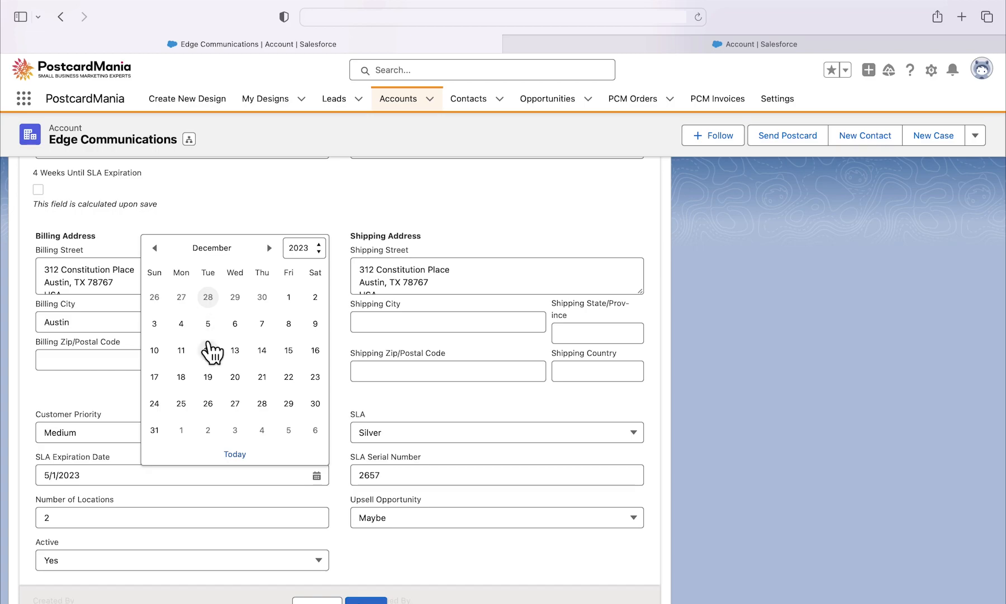
click(208, 403)
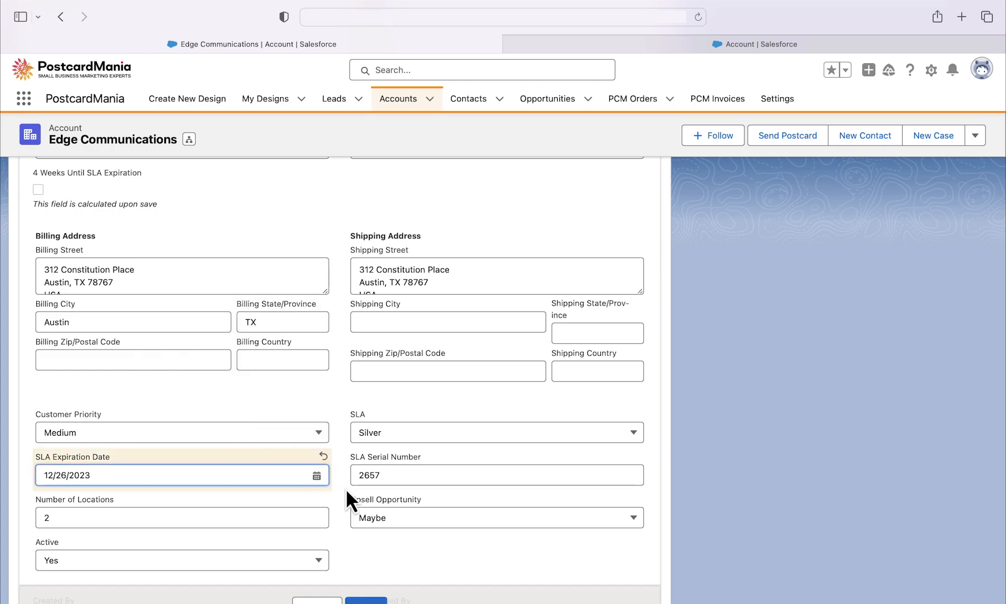
click(366, 601)
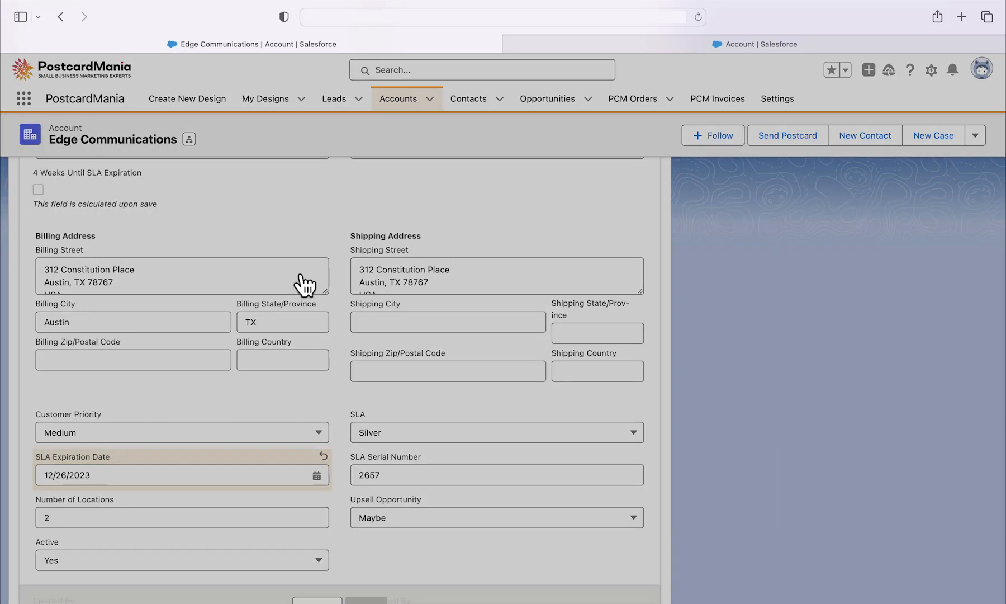
Step: Check the 4 Weeks Until SLA Expiration checkbox on the saved record and return to the All Accounts list
scroll(132, 209, up, 1)
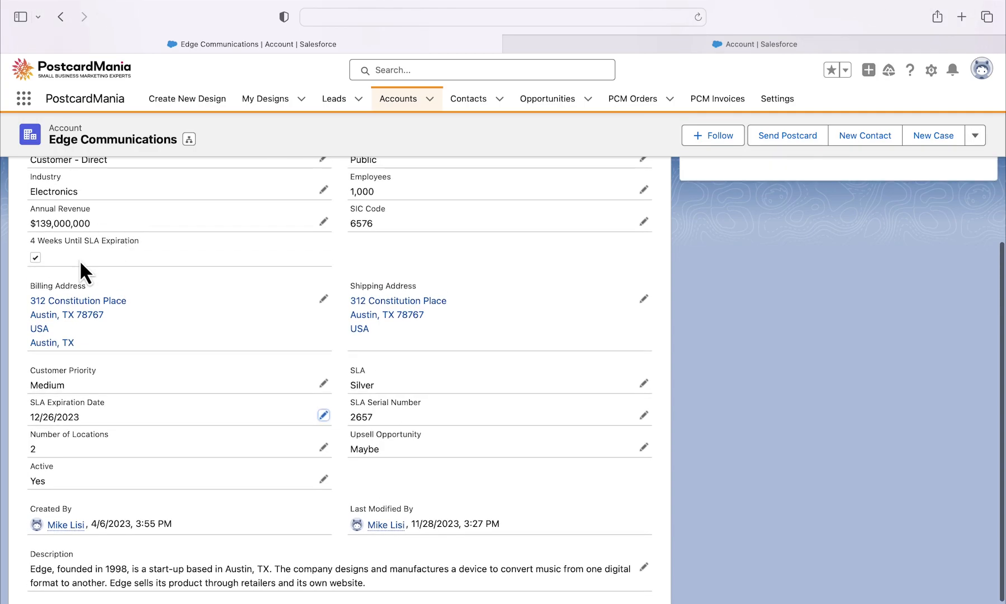
scroll(286, 281, up, 5)
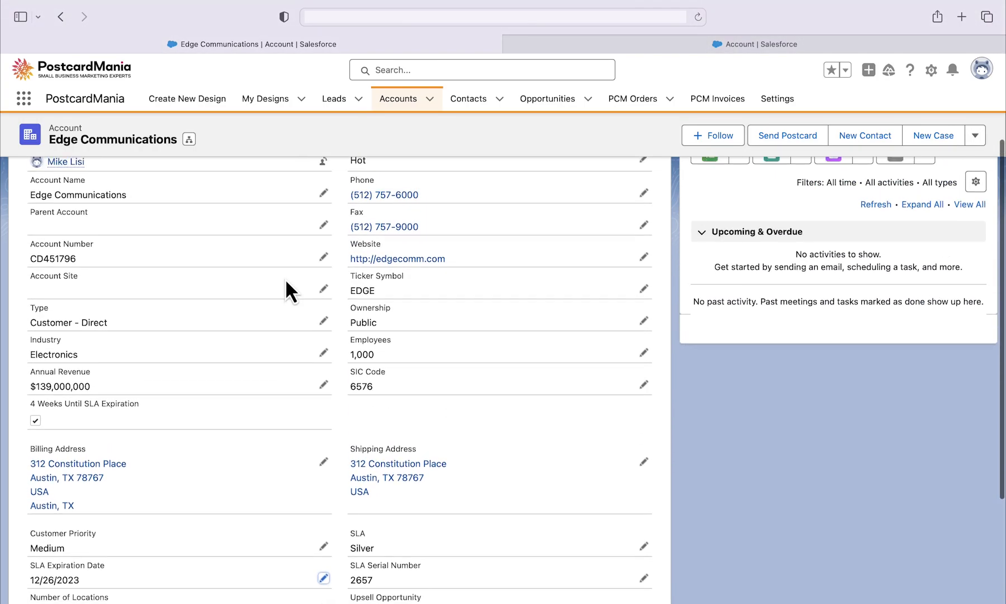
click(394, 112)
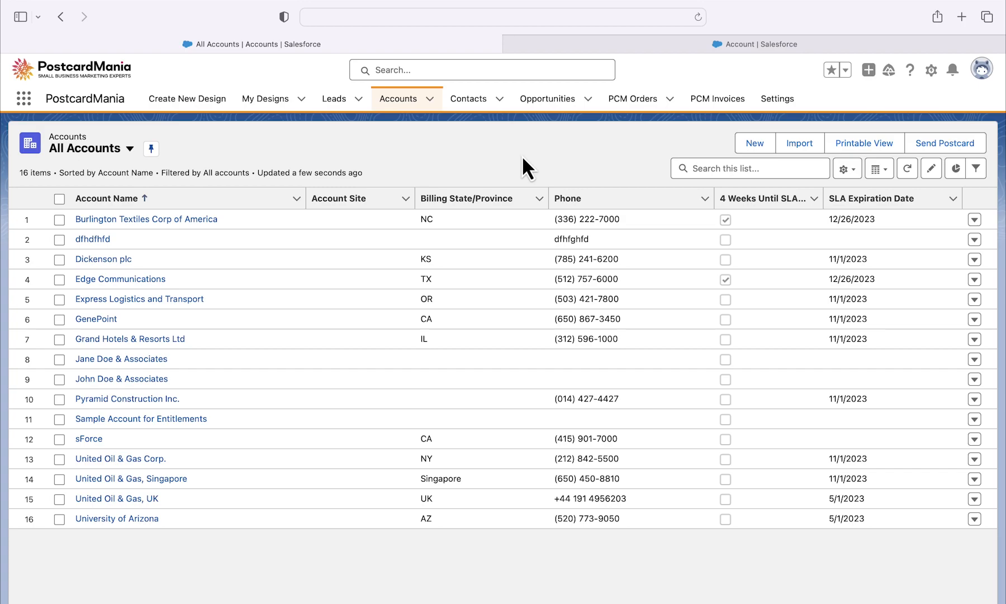
Step: Return to Setup, search for "flows" and open the Flows page under Process Automation
click(920, 47)
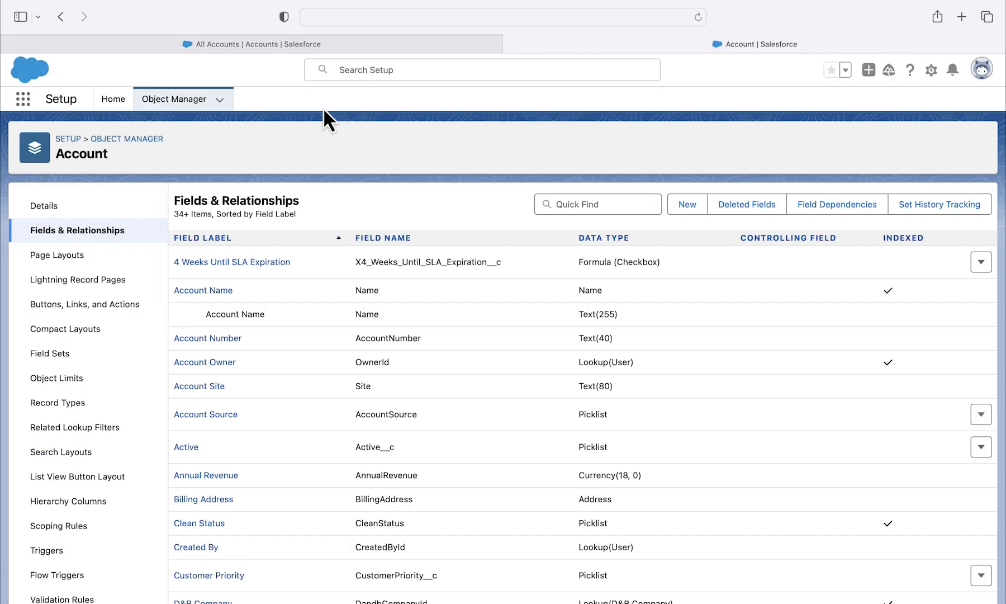
click(106, 101)
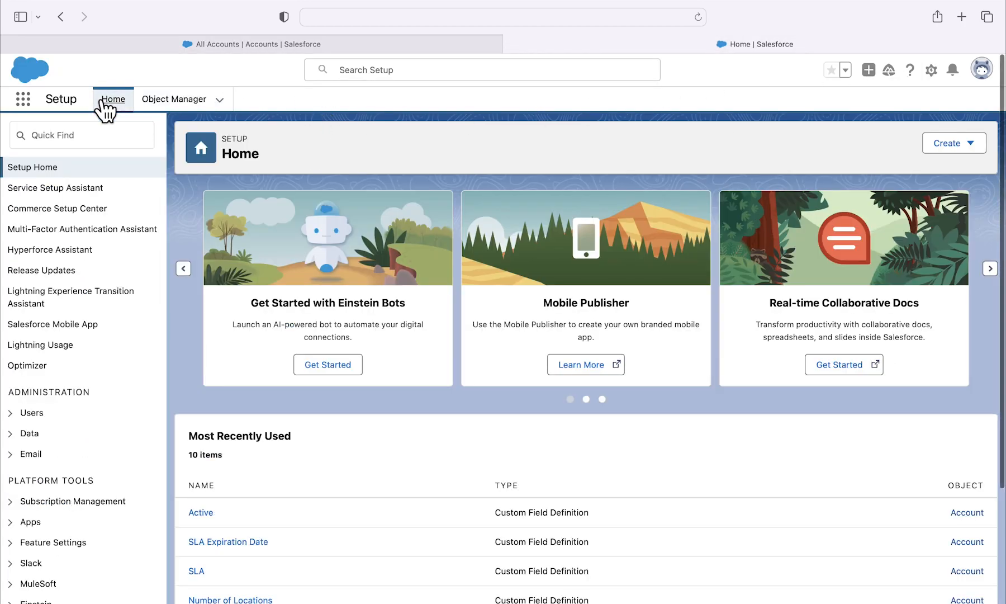
click(104, 138)
text(flows)
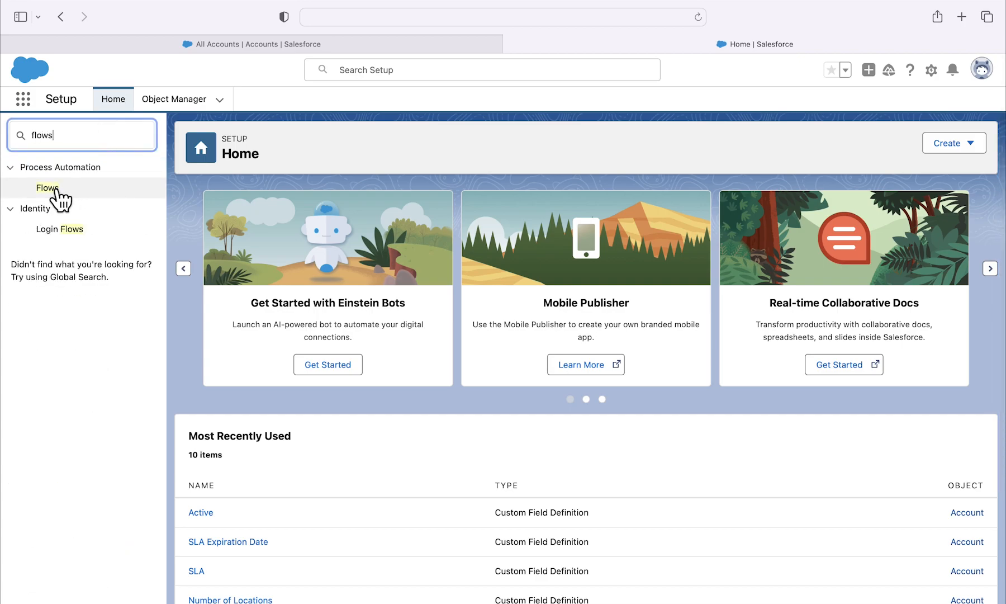
click(56, 190)
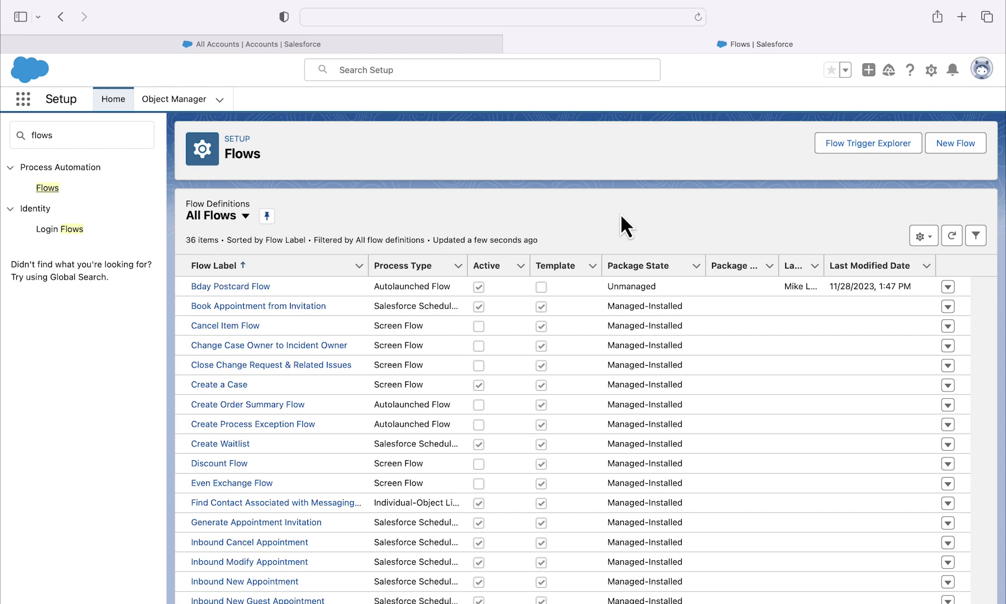
Step: Create a new Schedule-Triggered Flow
click(957, 144)
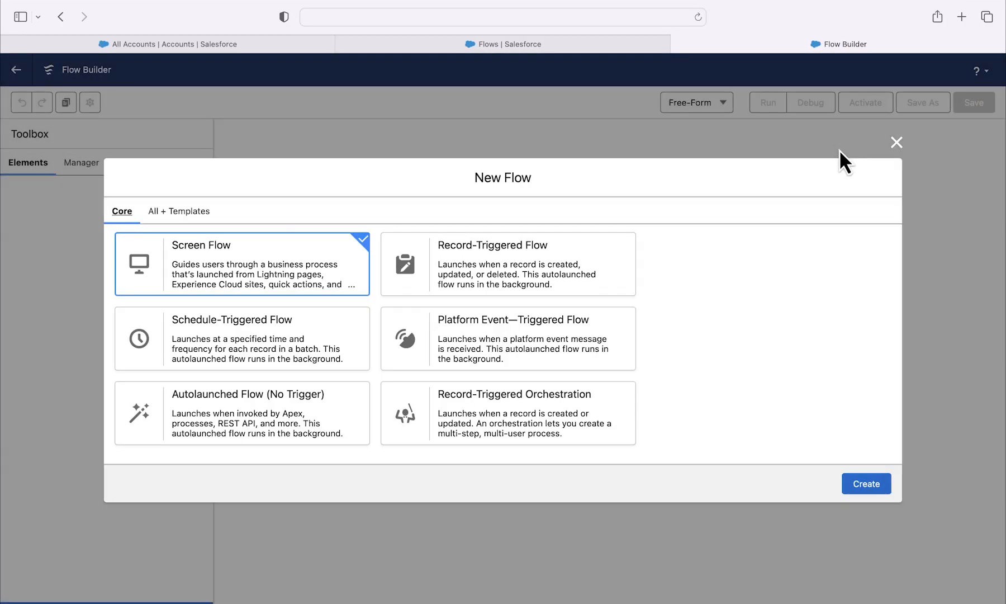
click(345, 333)
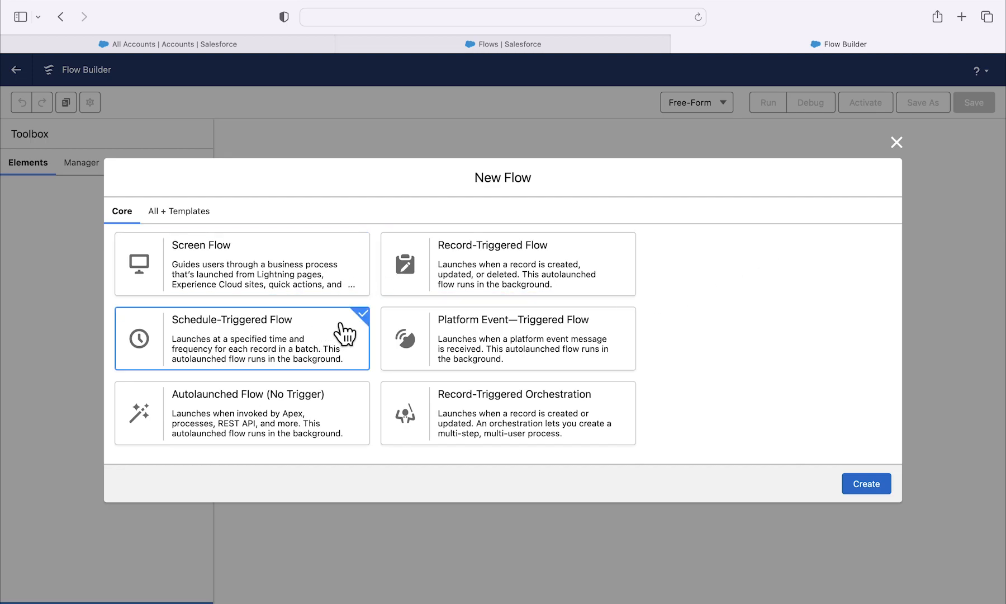
click(870, 491)
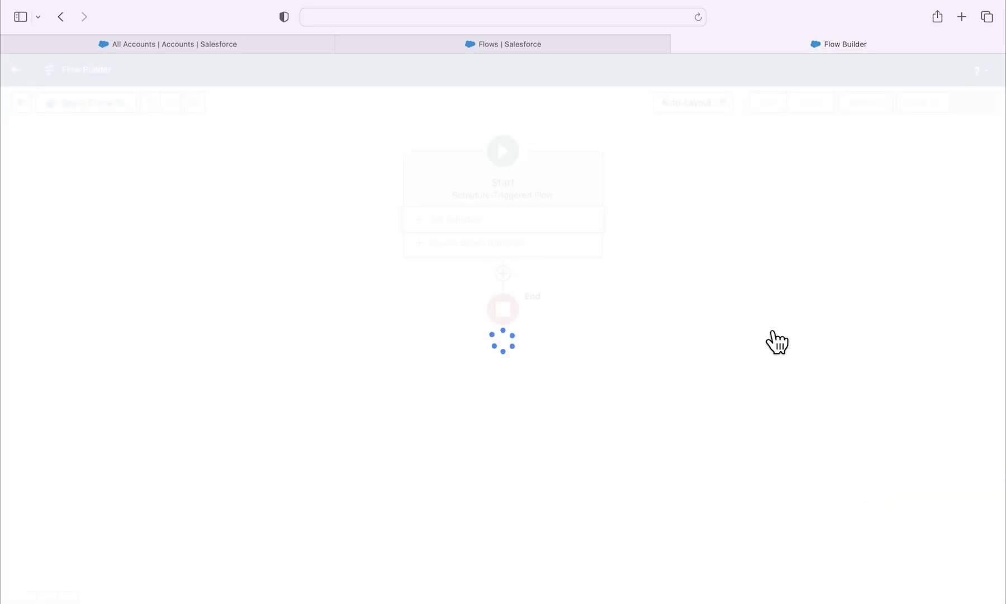
Step: Schedule the flow to start on Nov 29, 2023 at 9:00 AM with a Daily frequency
click(674, 186)
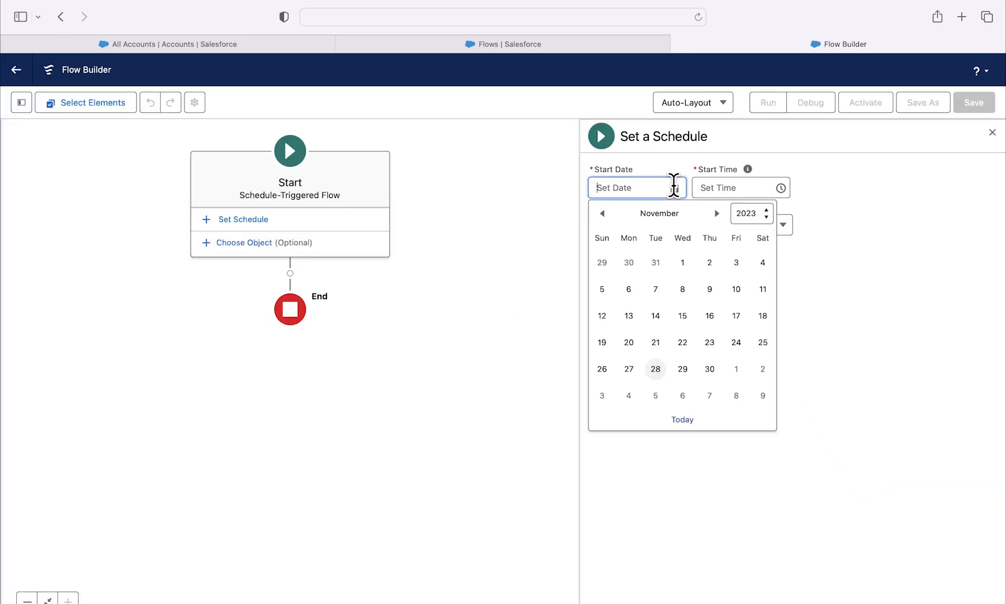
click(683, 368)
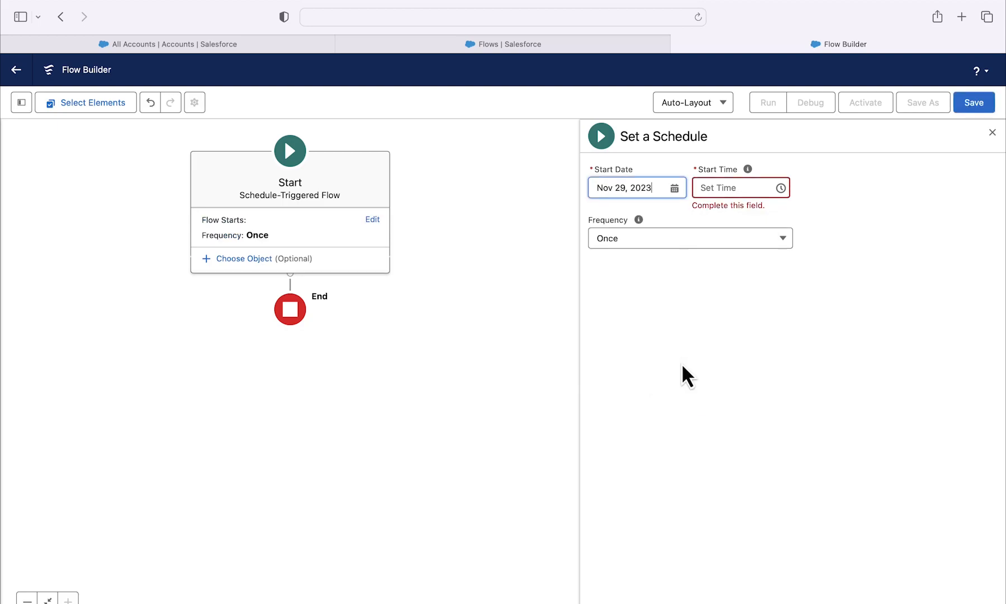
click(781, 188)
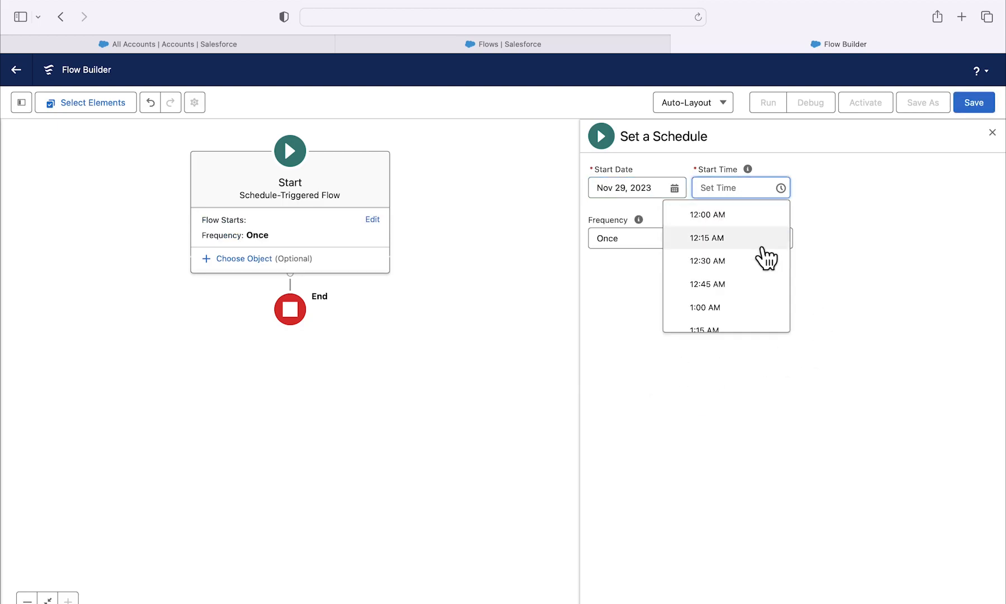
scroll(754, 269, down, 2)
scroll(748, 272, down, 15)
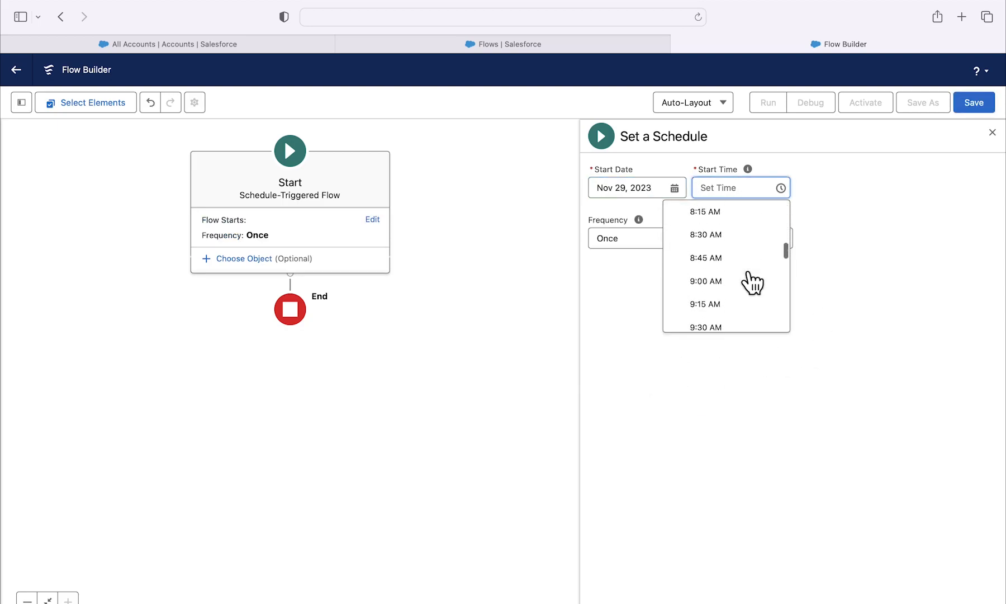
click(748, 275)
click(758, 226)
click(646, 277)
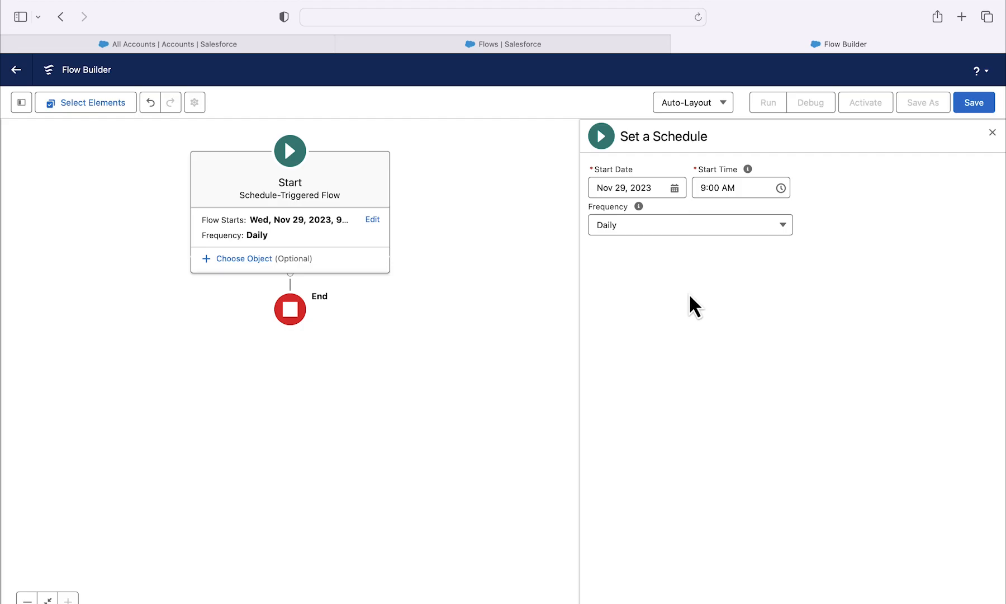
Step: Choose Account as the flow's object and set its condition requirements to None—Run Flow For All Accounts
click(330, 260)
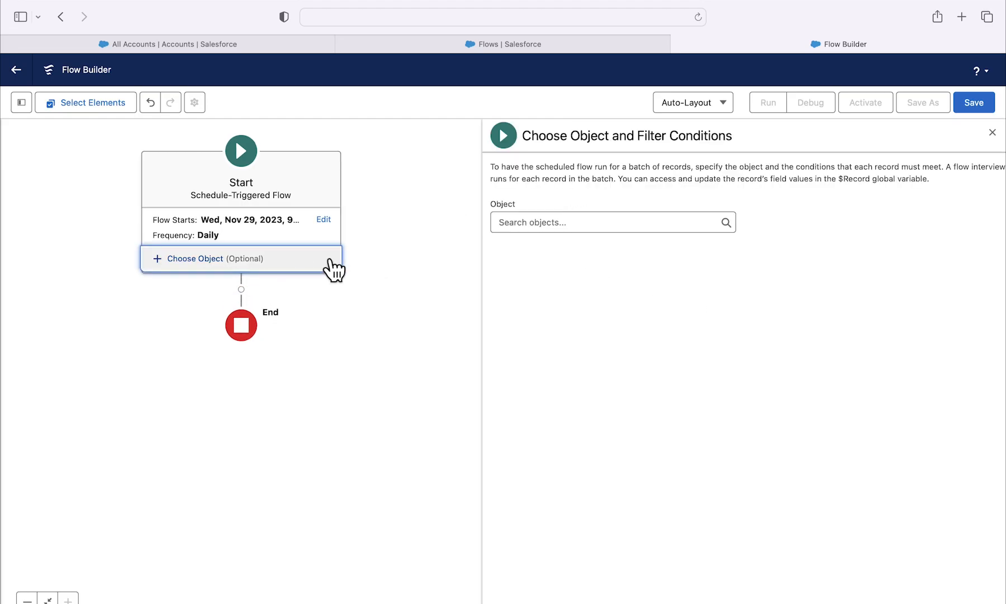
click(616, 220)
text(Account)
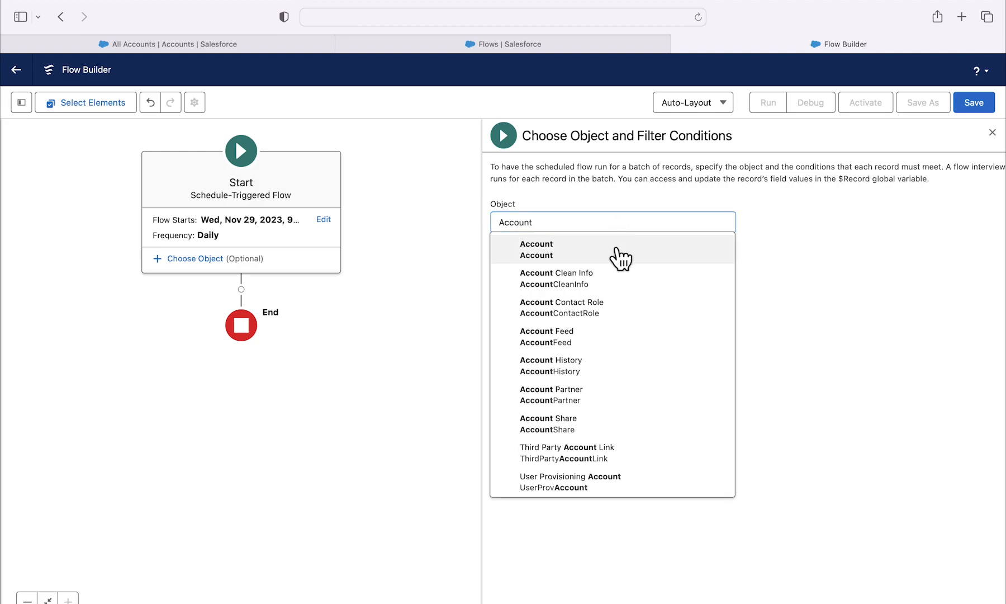
click(622, 252)
click(633, 269)
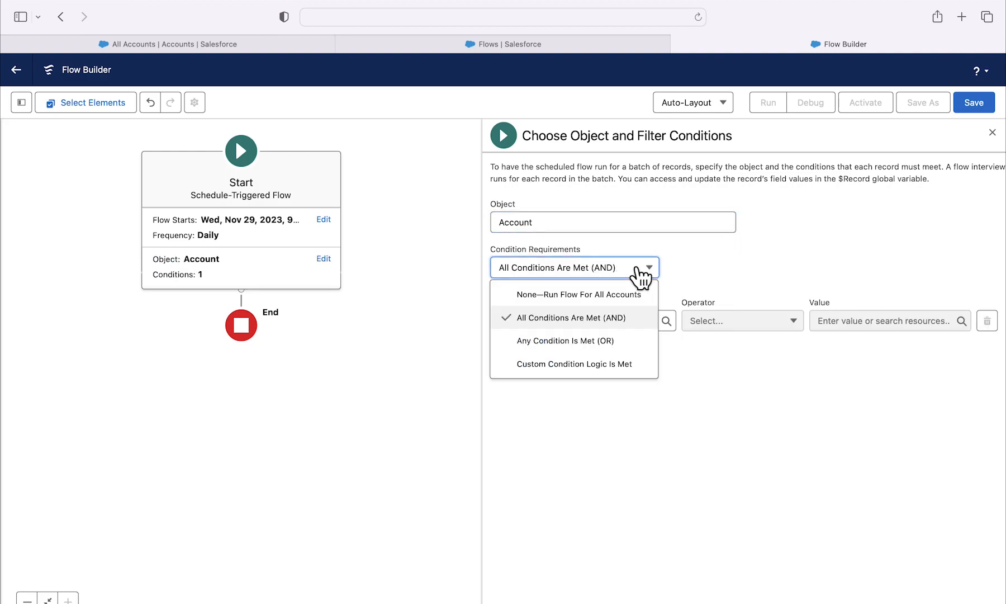
click(605, 292)
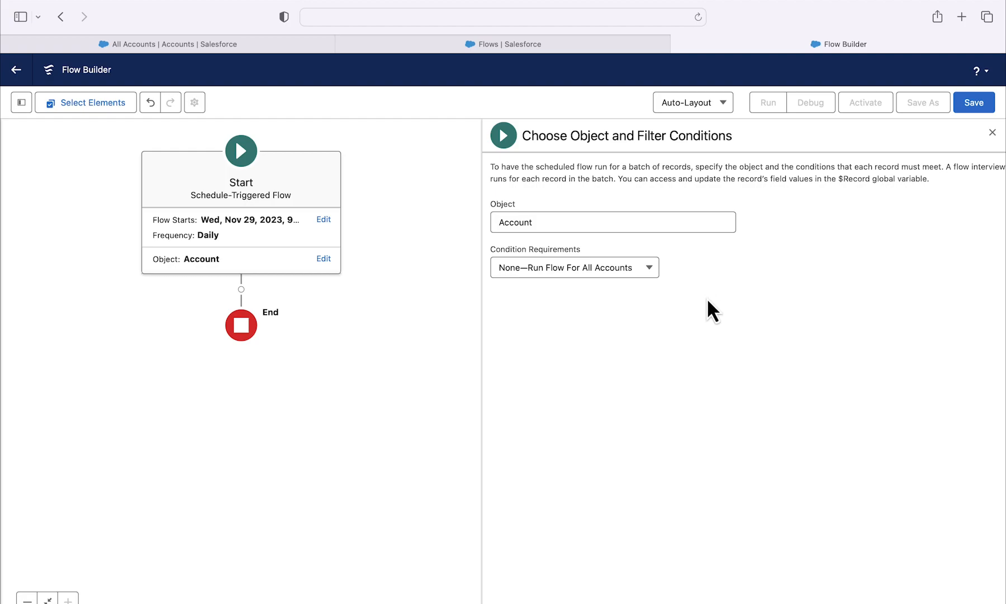
Step: Add a Get Records element between the flow's Start and End
click(244, 290)
scroll(263, 368, down, 3)
scroll(266, 372, down, 5)
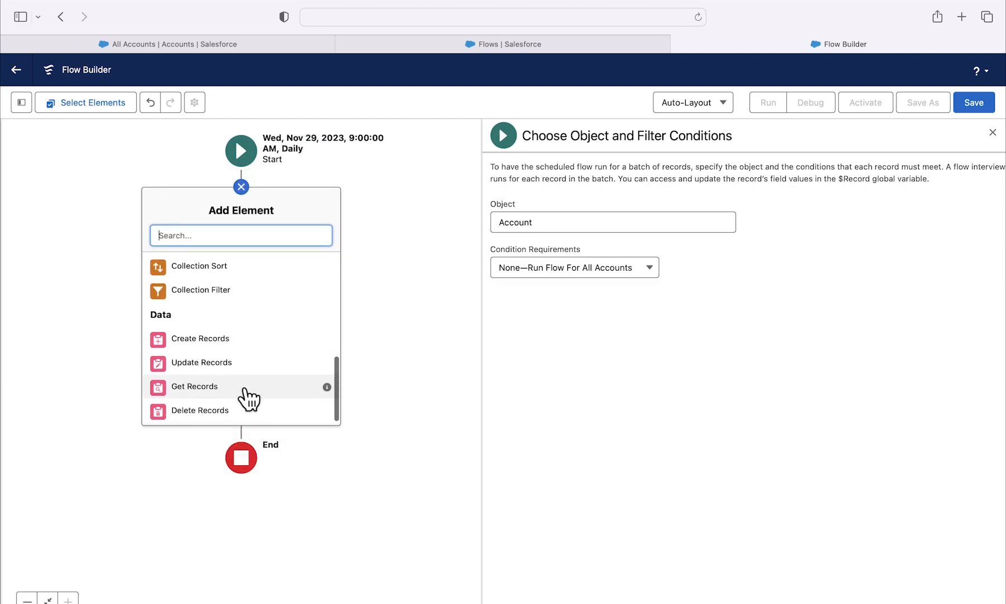
click(245, 388)
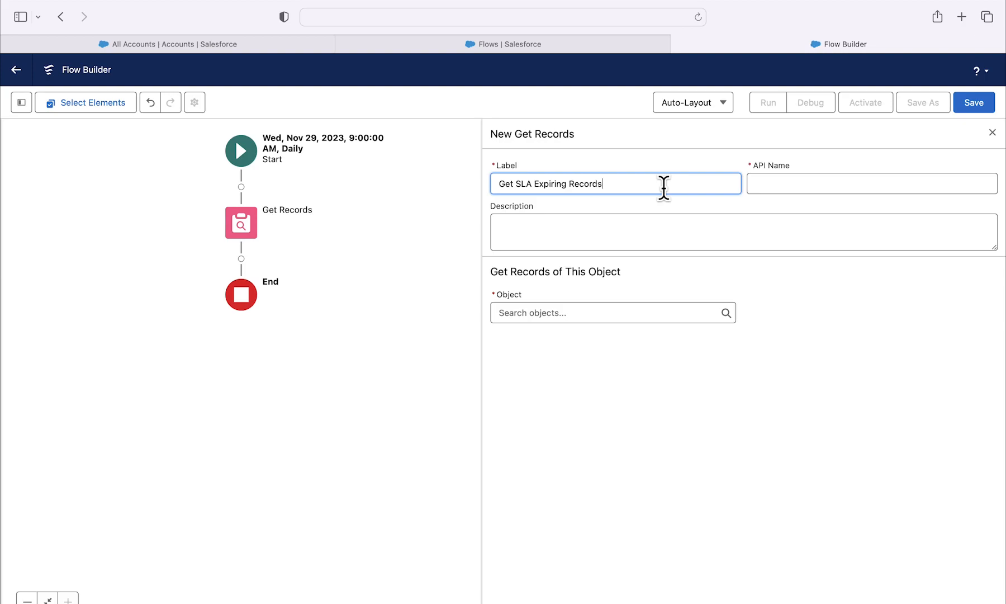
Step: Give the Get SLA Expiring Records element the API name Get_SLA_Expiring_Records and set its object to Account
click(861, 183)
click(822, 233)
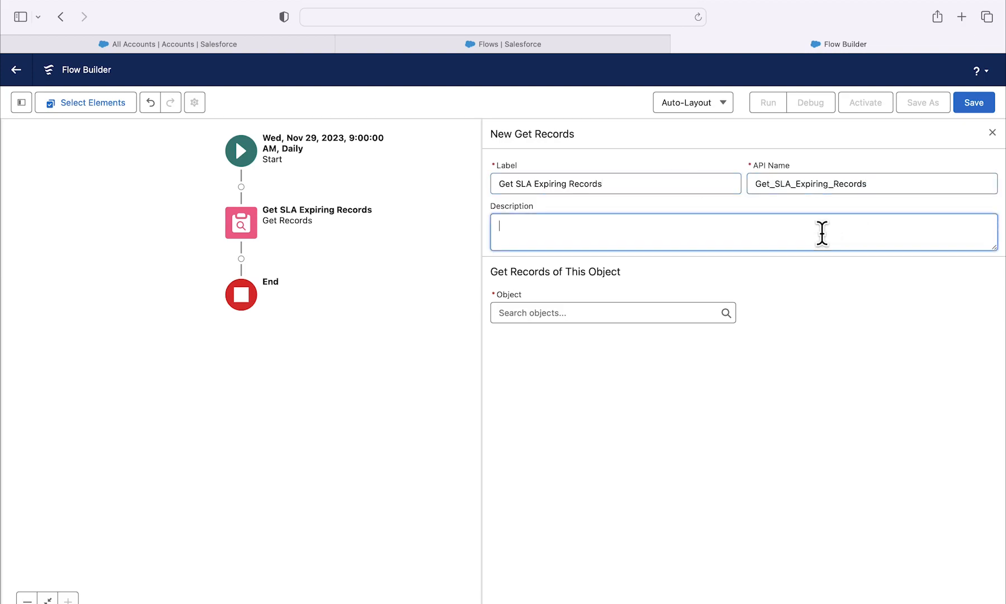
click(809, 330)
click(670, 314)
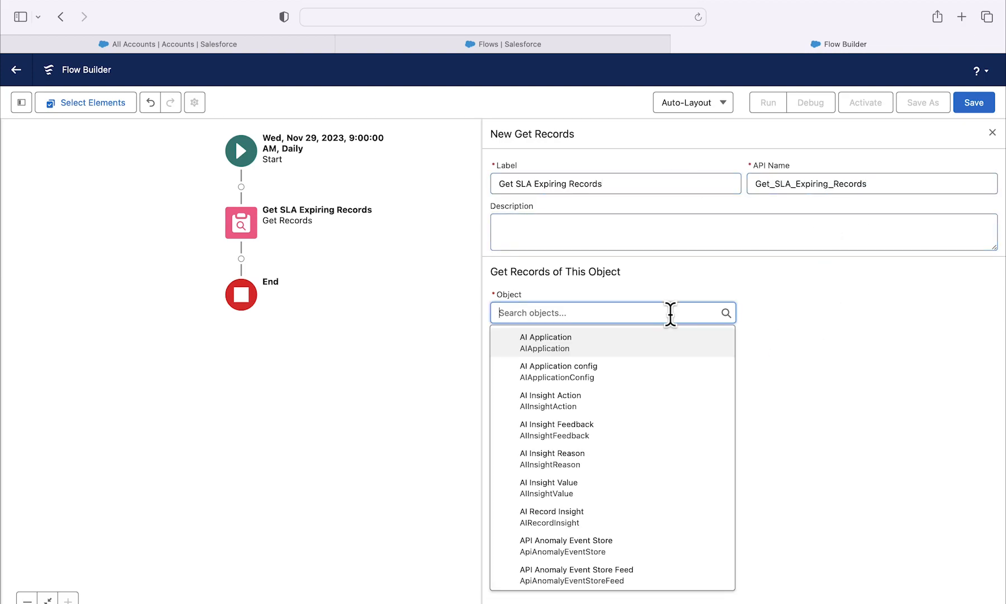
text(Account)
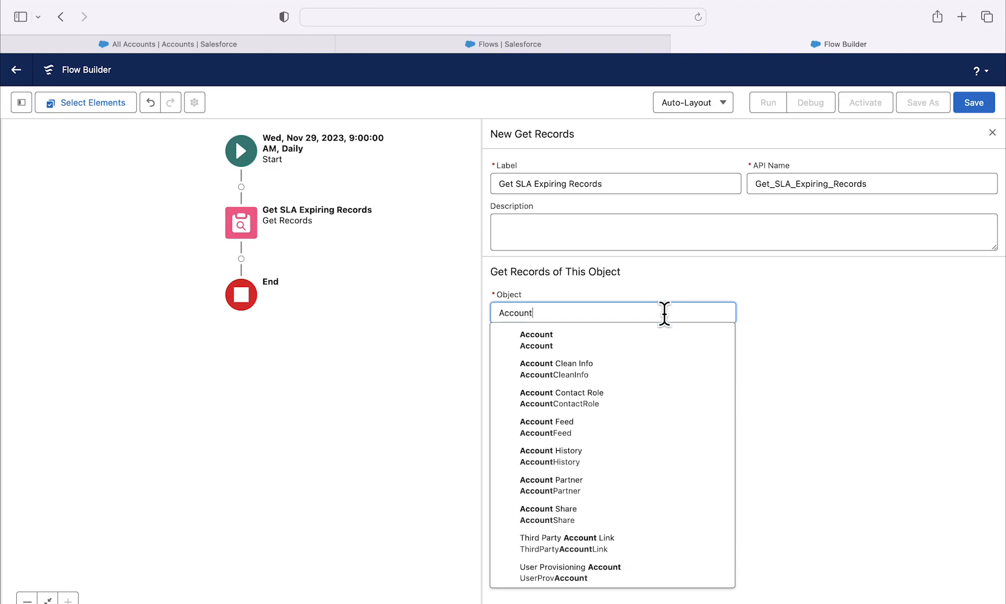
click(658, 344)
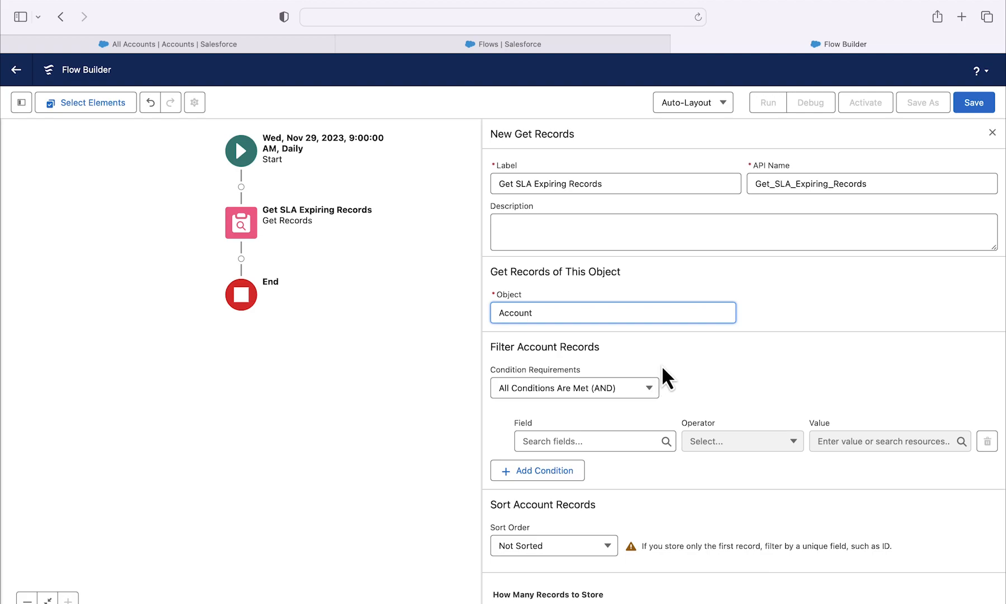
Step: Filter the Account records to those where X4_Weeks_Until_SLA_Expiration Equals True
click(621, 441)
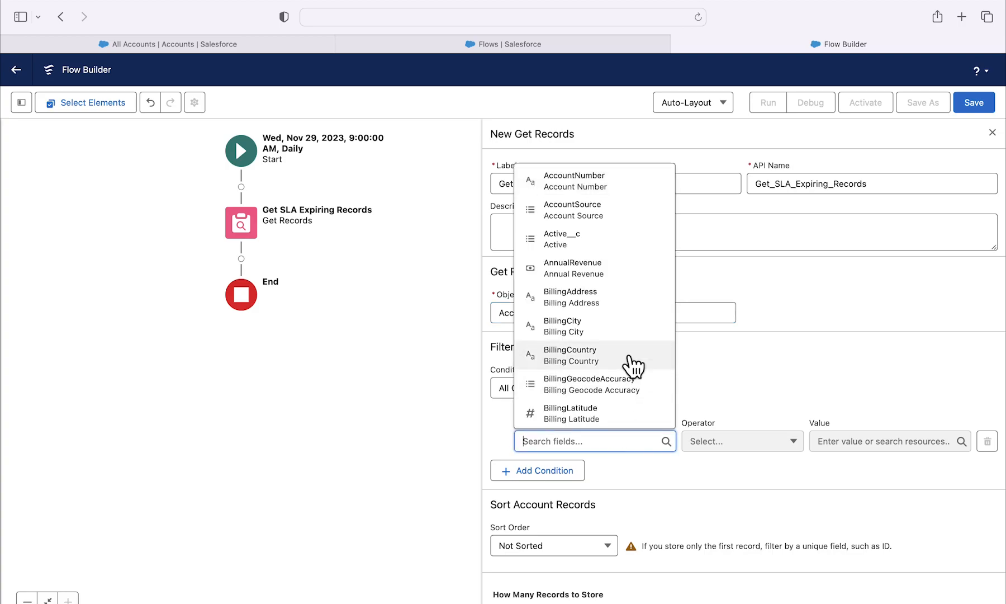
scroll(633, 366, down, 20)
scroll(634, 366, down, 7)
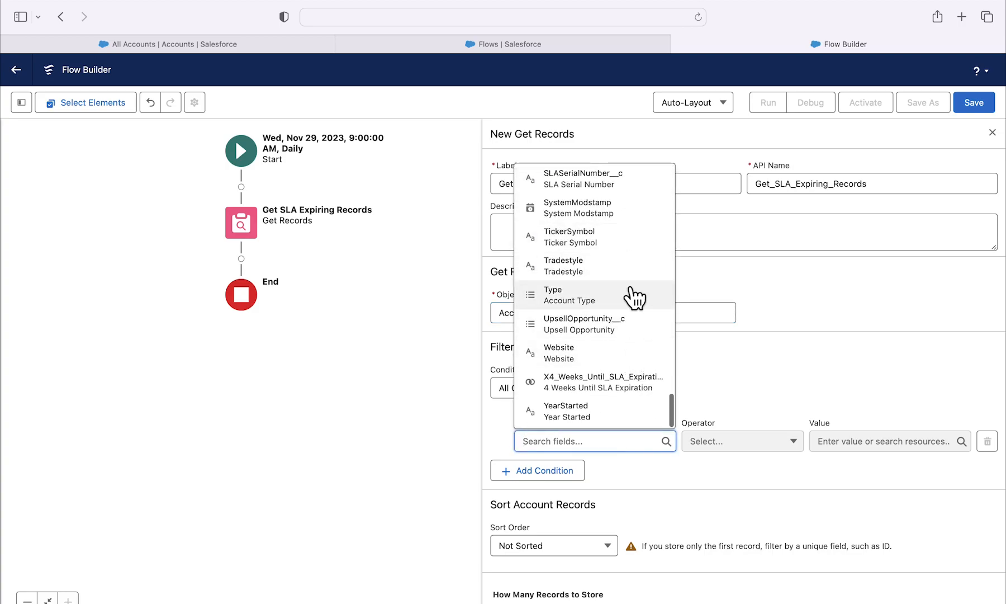
click(636, 382)
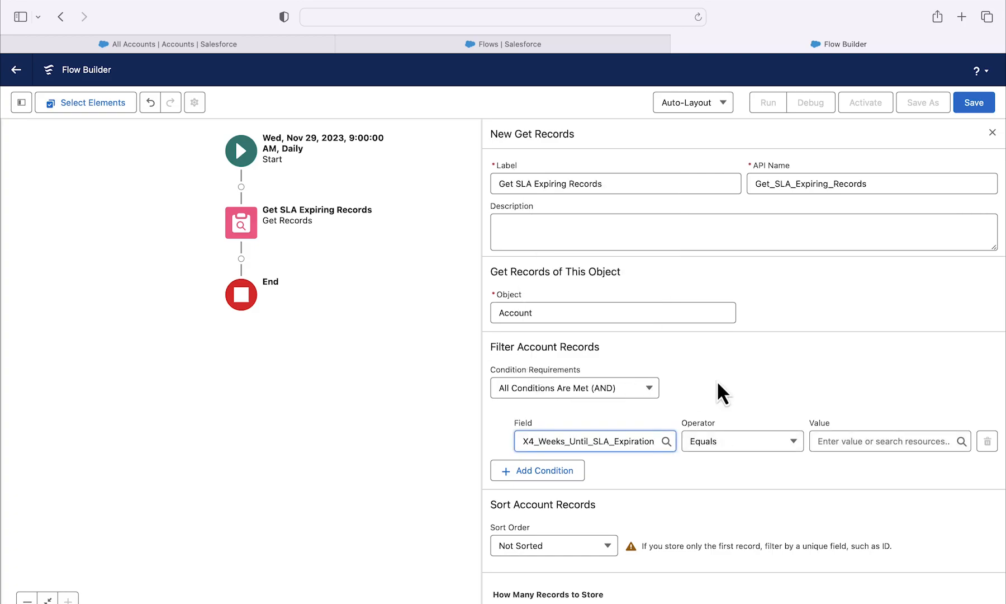
click(873, 441)
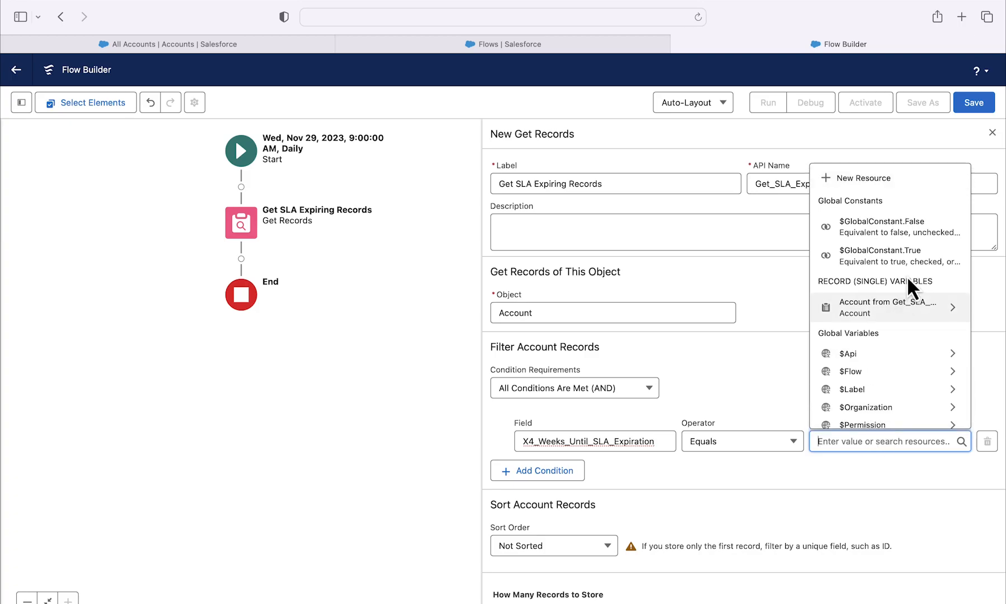
click(910, 258)
click(898, 361)
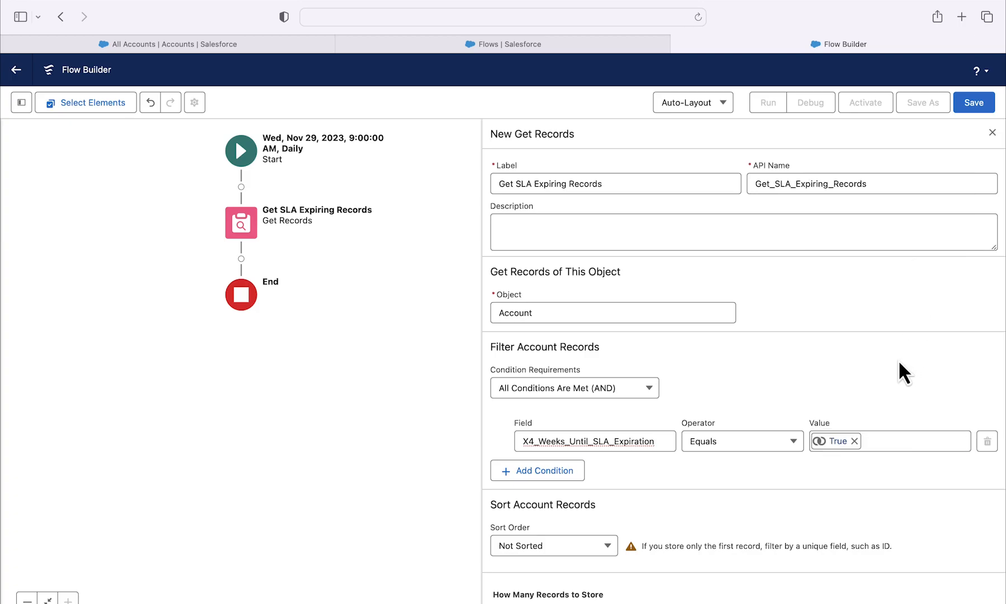
scroll(794, 482, down, 3)
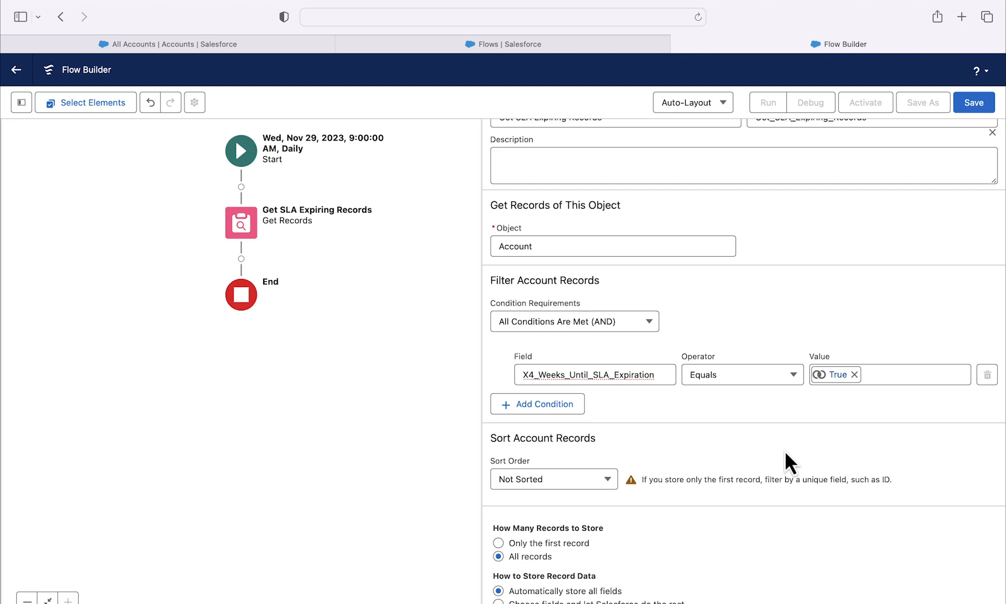
Step: Add an Action element using the Send Postcard Apex action between Get SLA Expiring Records and End
click(242, 258)
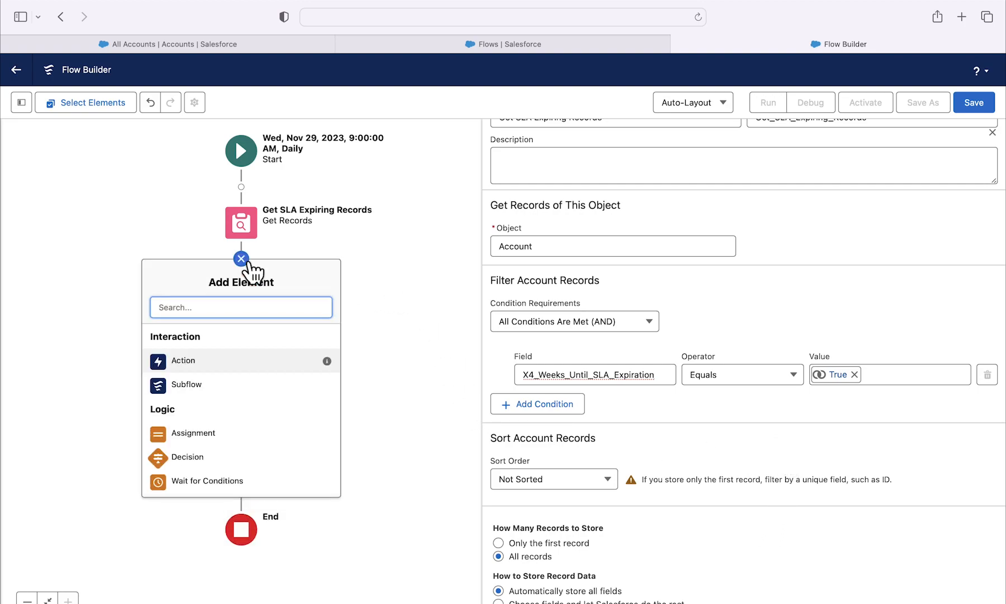
click(252, 360)
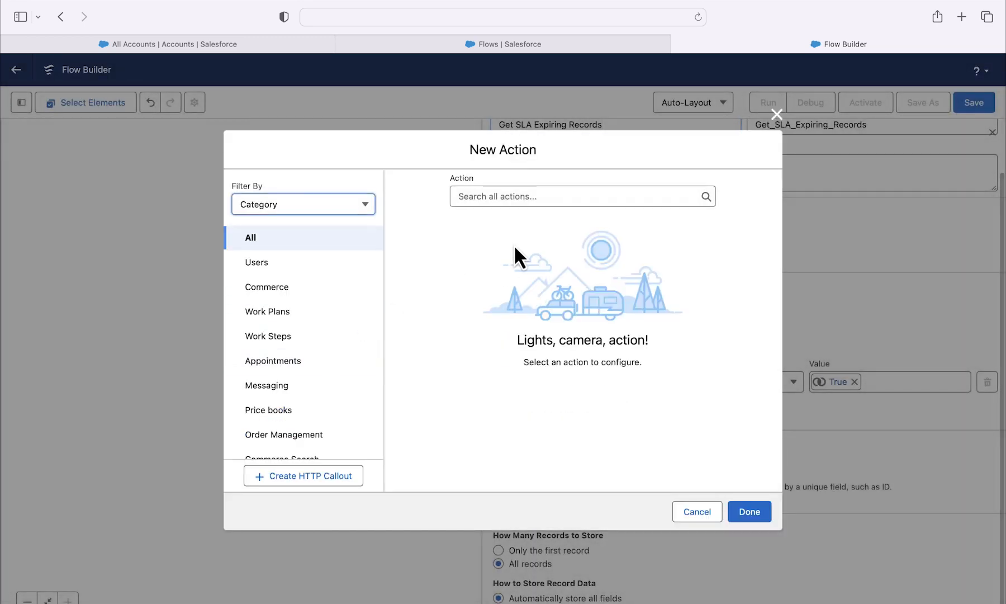
click(565, 194)
text(Send Post)
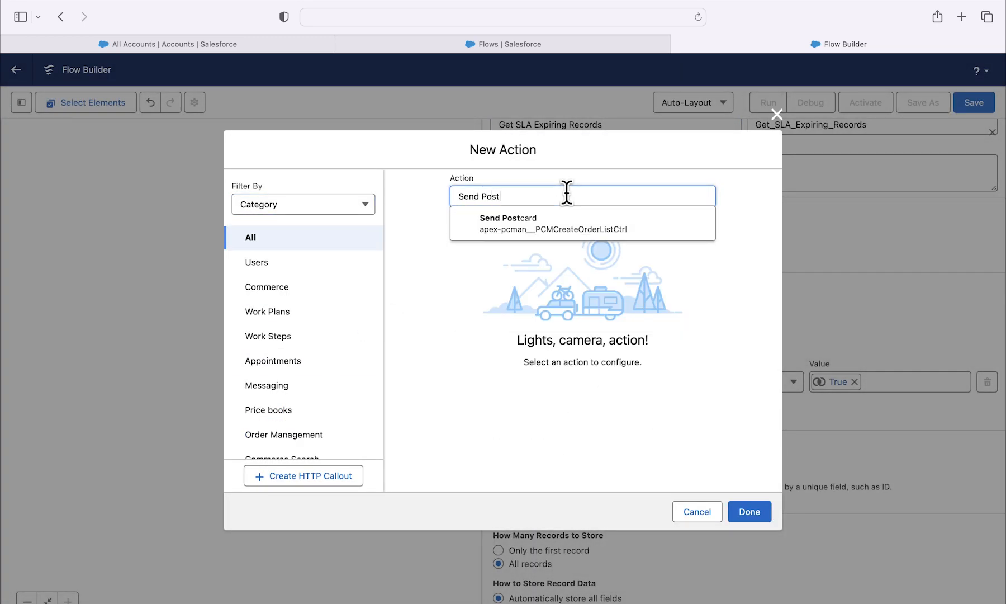
click(601, 226)
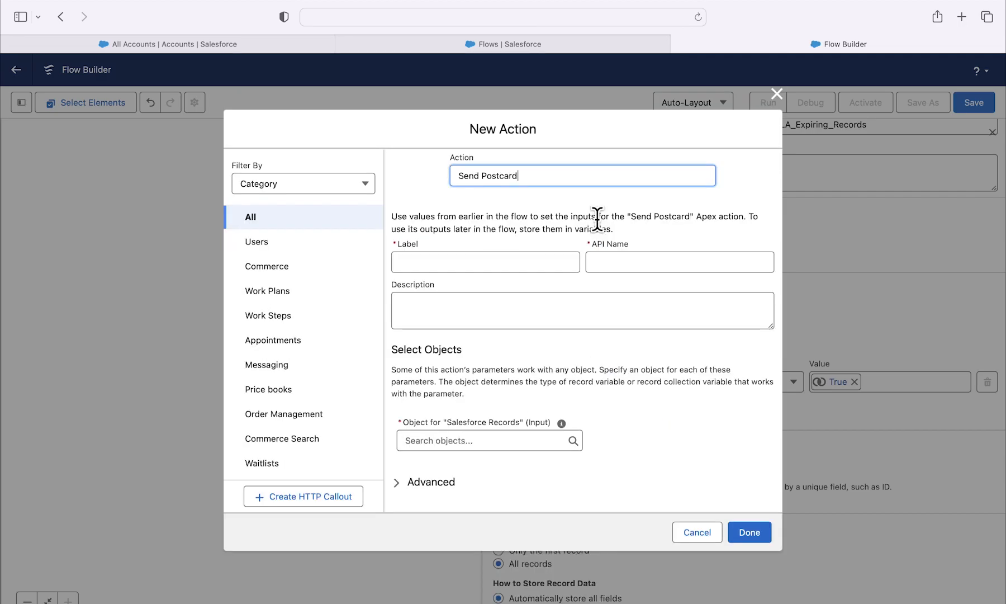
Step: Label the new action Send Expiring SLA Postcards and set its object for Salesforce Records to Account
click(511, 256)
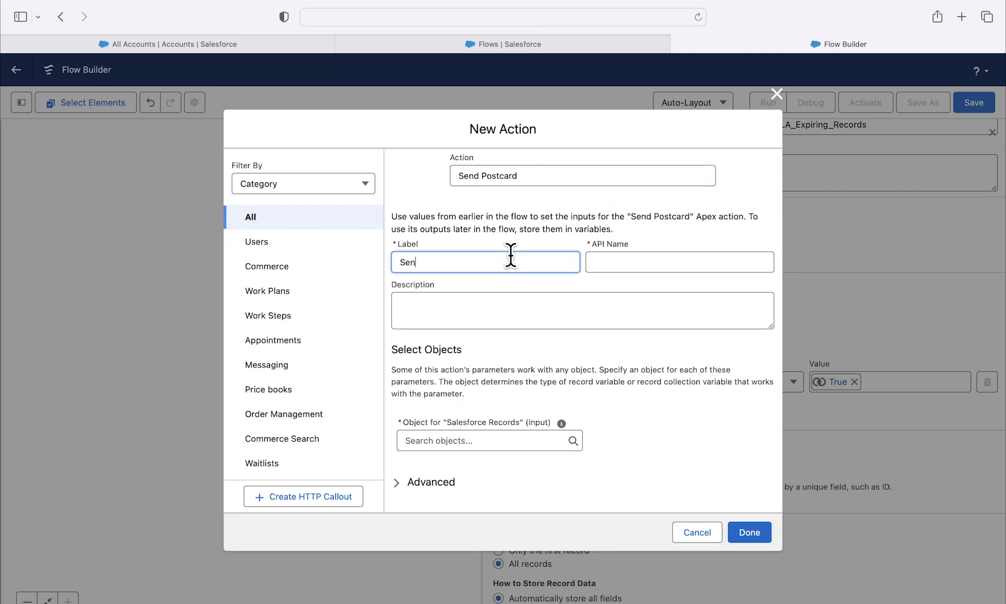
text(Send Expiring SLA Postcards)
click(732, 263)
click(689, 300)
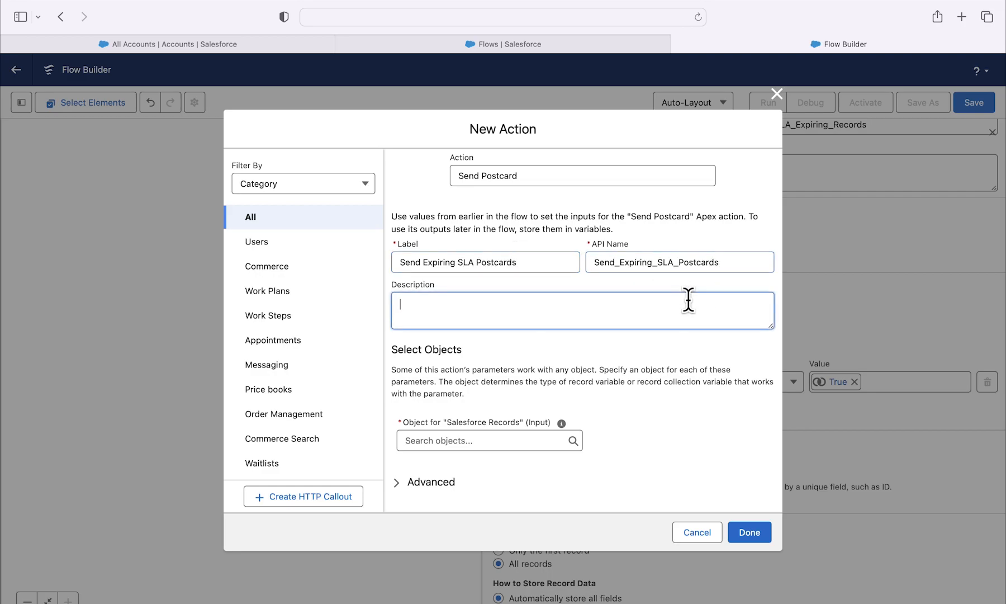
click(521, 440)
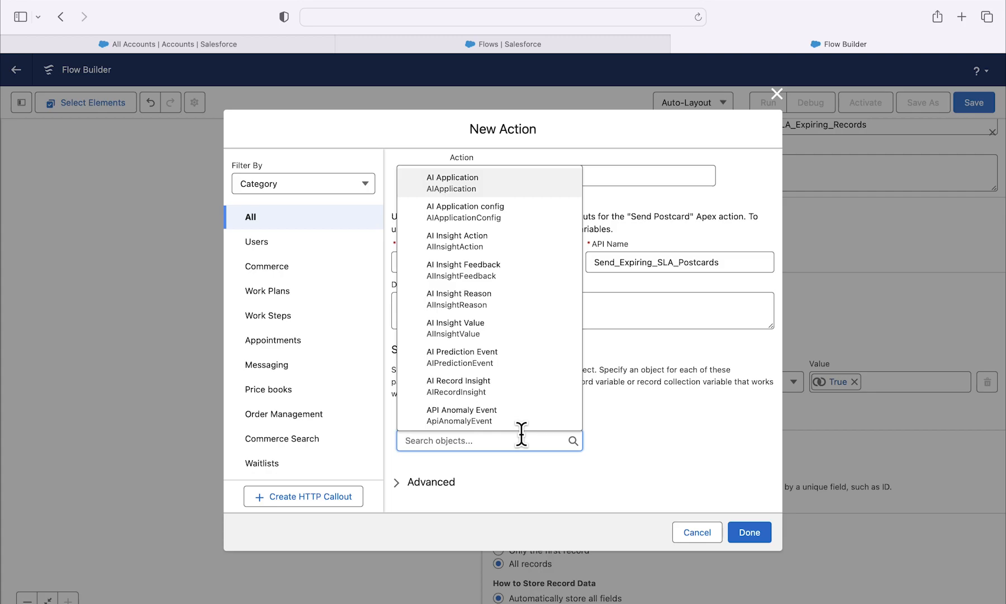
text(Account)
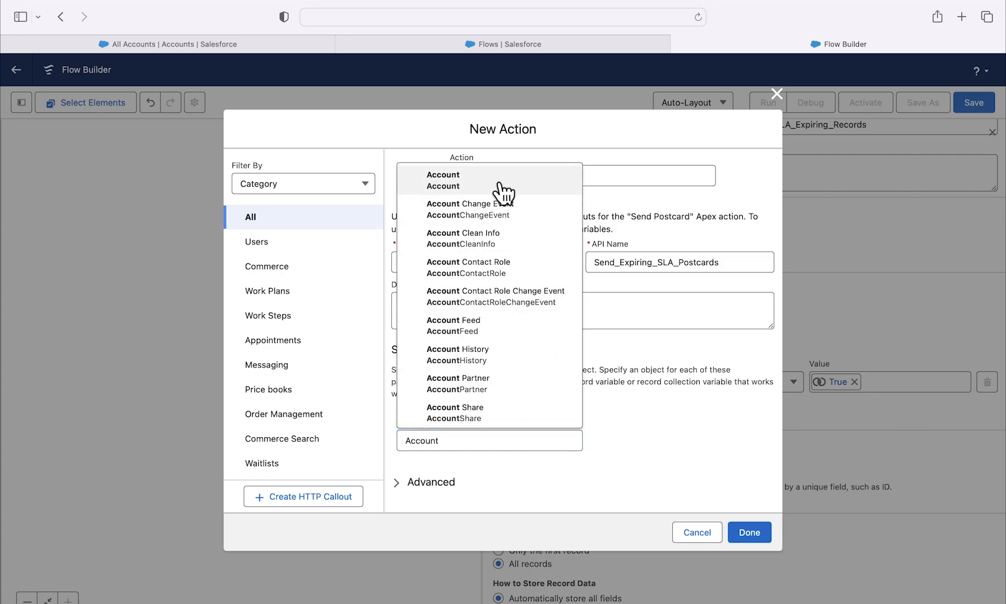
click(499, 184)
Step: Include the Design layout name input of the postcard action and set it to SLA Expiring
scroll(609, 400, down, 5)
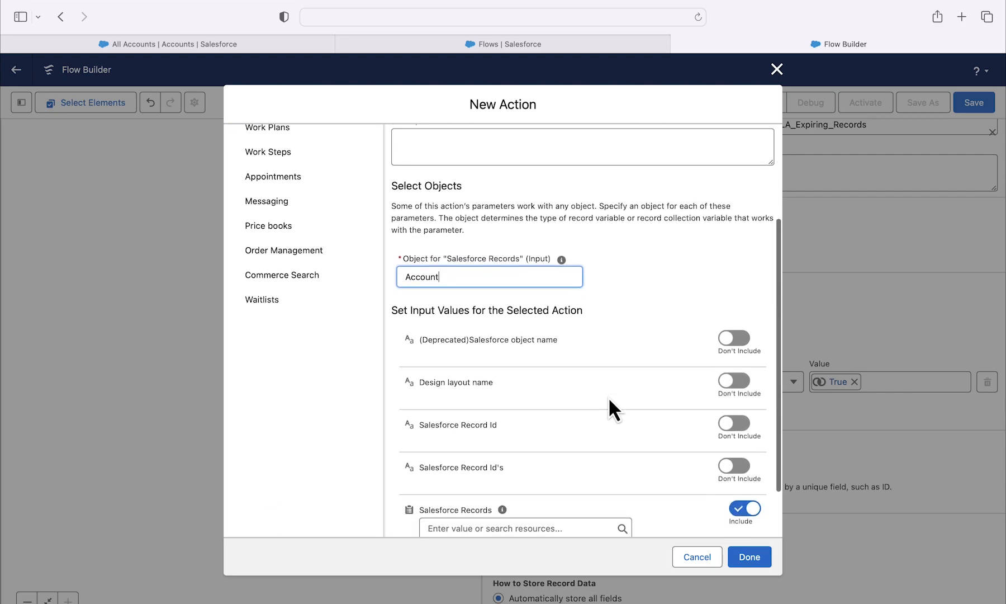
click(734, 321)
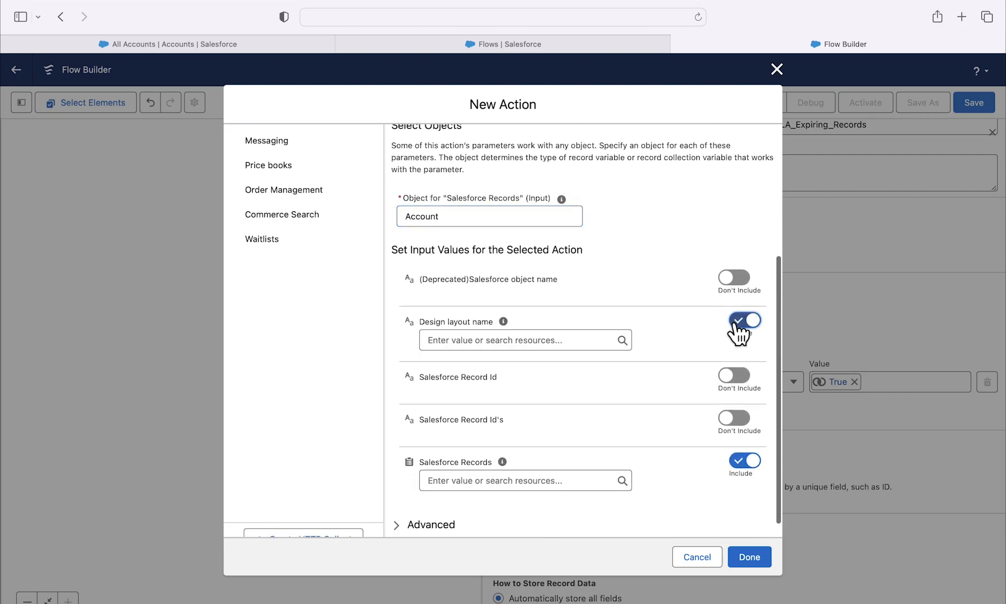
click(571, 339)
text(SLA Expiring)
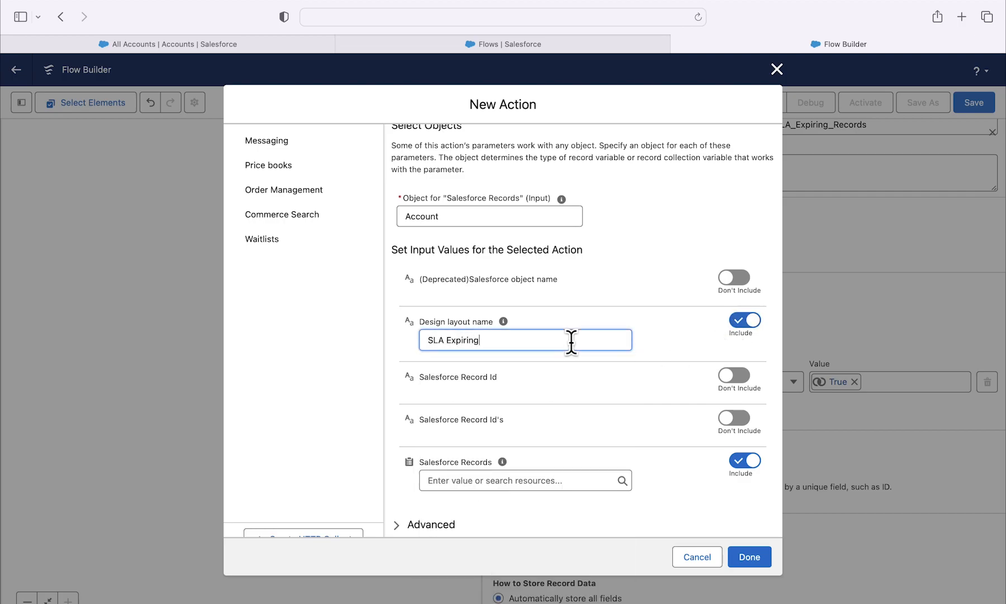
click(691, 338)
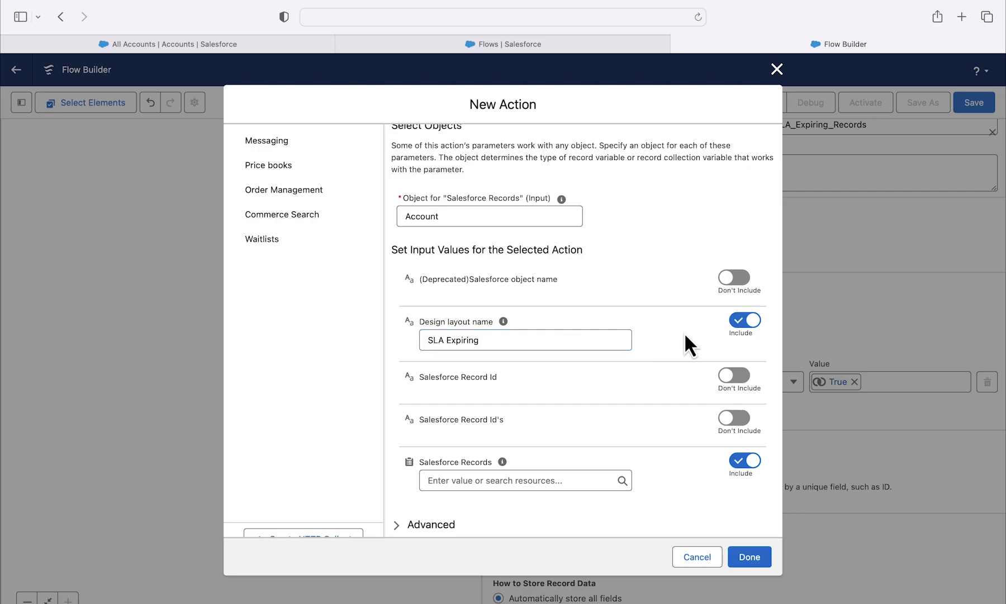
Step: Set the action's Salesforce Records input to the Accounts from Get_SLA_Expiring_Records collection and finish creating the action
scroll(687, 335, down, 1)
click(591, 463)
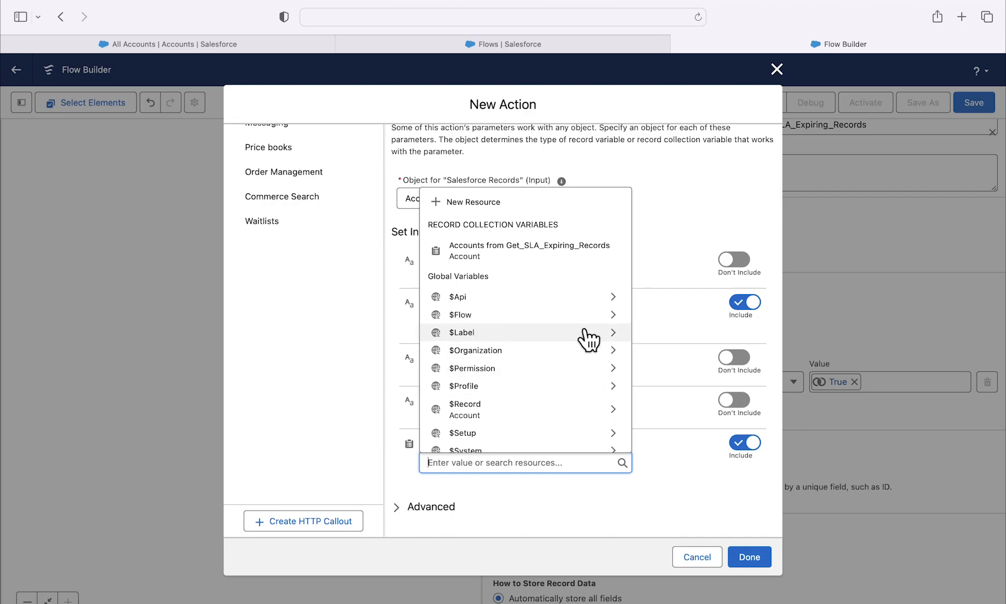
click(587, 262)
click(677, 465)
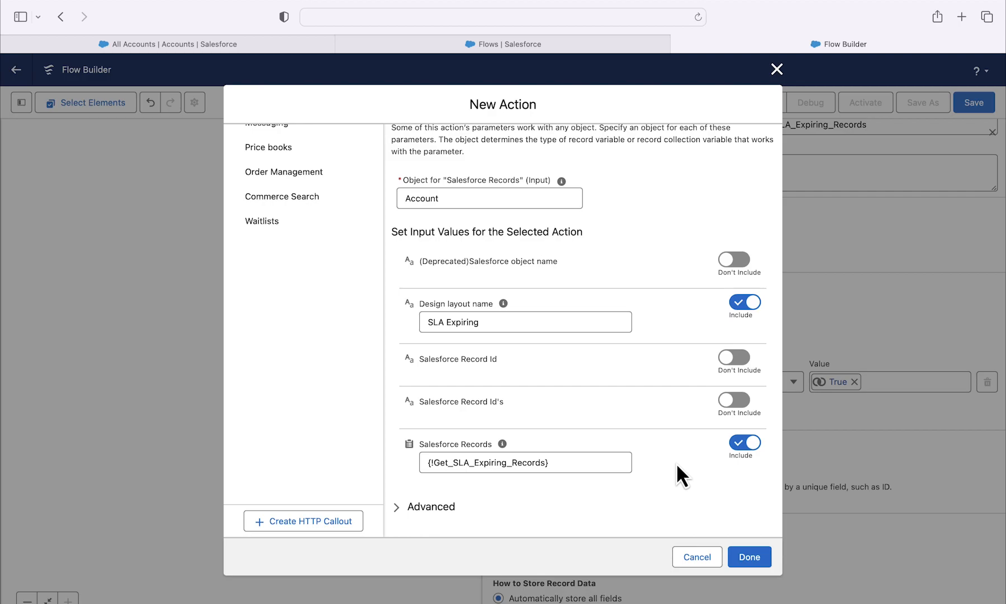
click(749, 556)
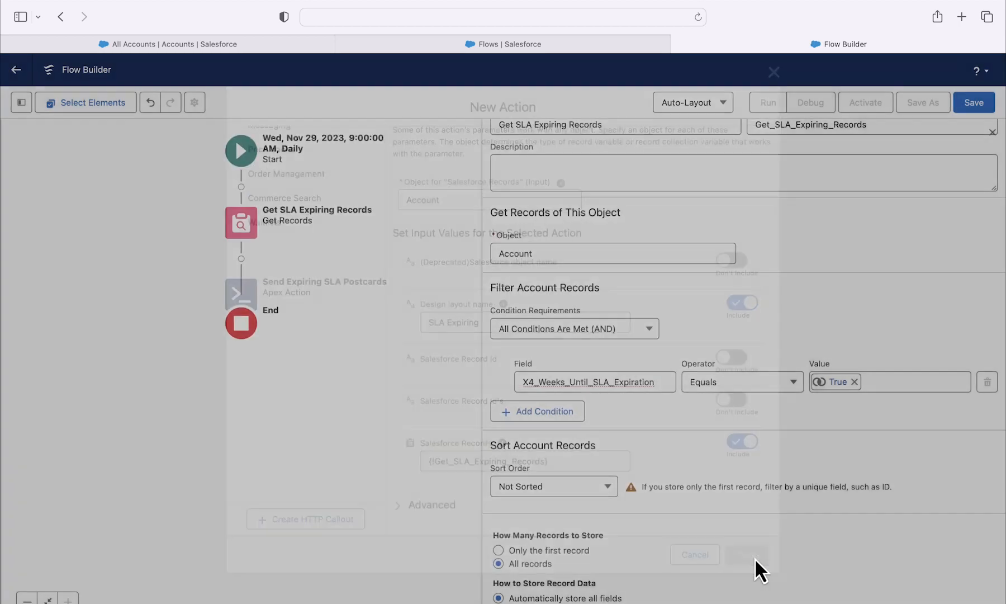
Step: Save the flow with the label SLA Expiring Postcards Flow and API name SLA_Expiring_Postcards_Flow, and dismiss the issues notice
scroll(777, 293, up, 3)
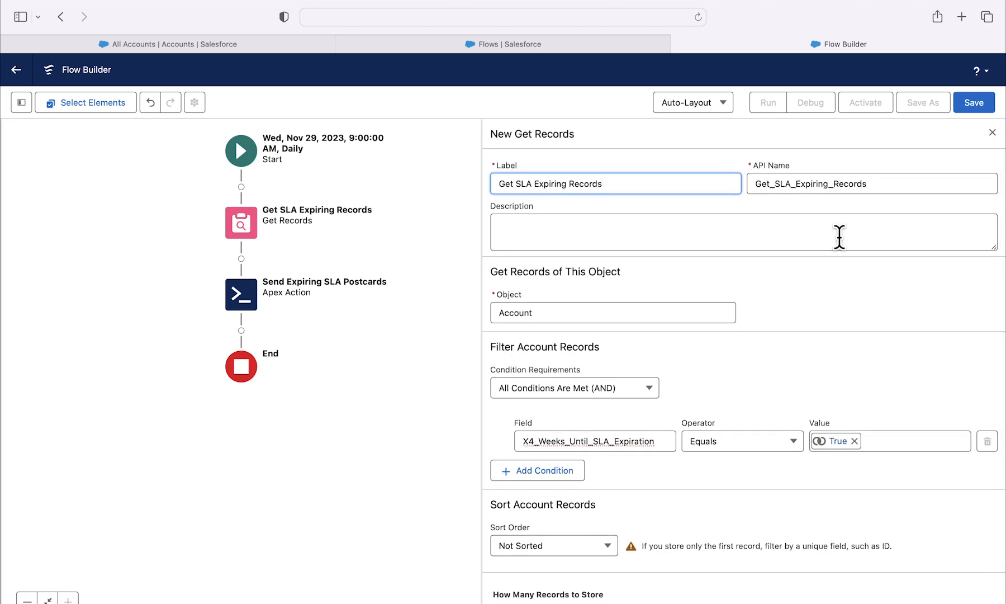
click(971, 104)
click(384, 294)
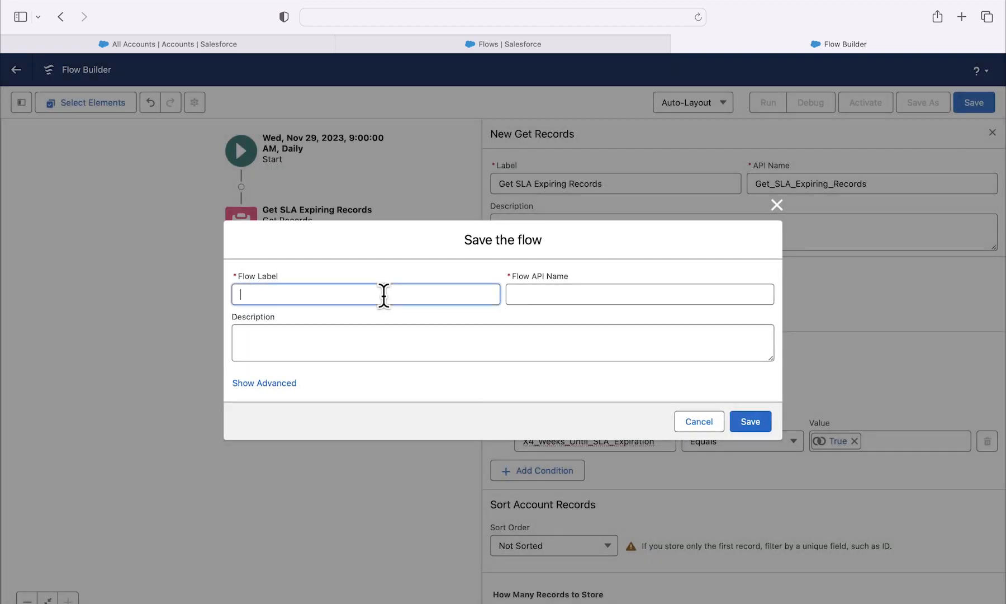
text(SLA Expiring Postcards Flow)
click(670, 292)
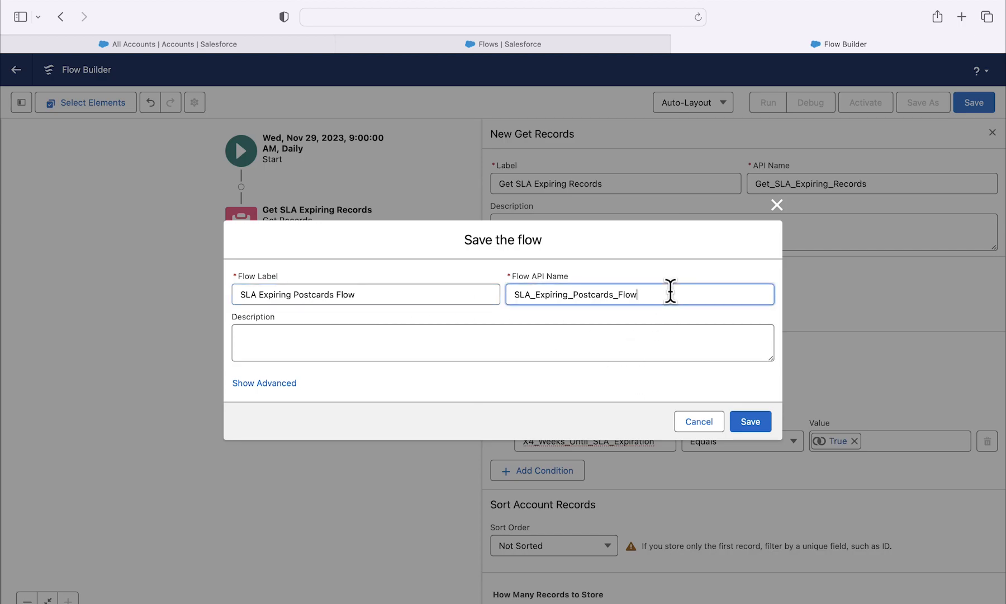
click(738, 428)
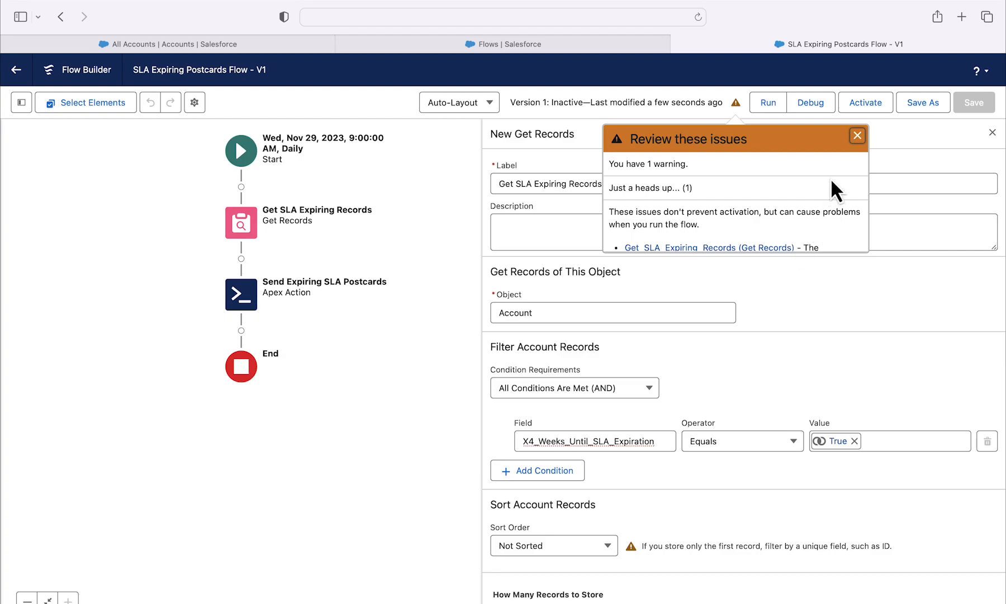
click(857, 135)
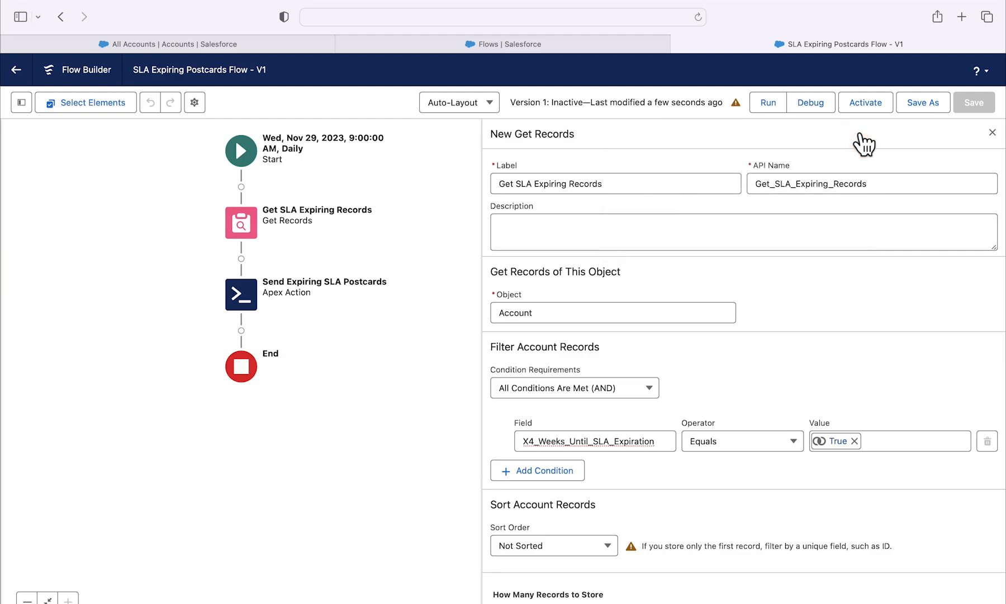
Step: Debug the flow in rollback mode and examine the details of its Get Records element and postcard Apex action
click(815, 109)
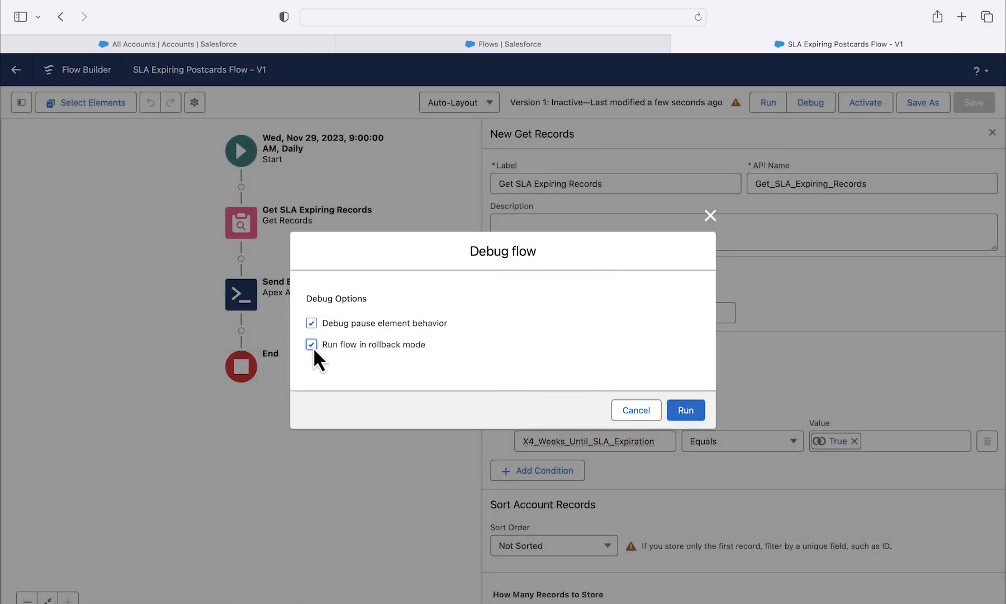
click(700, 418)
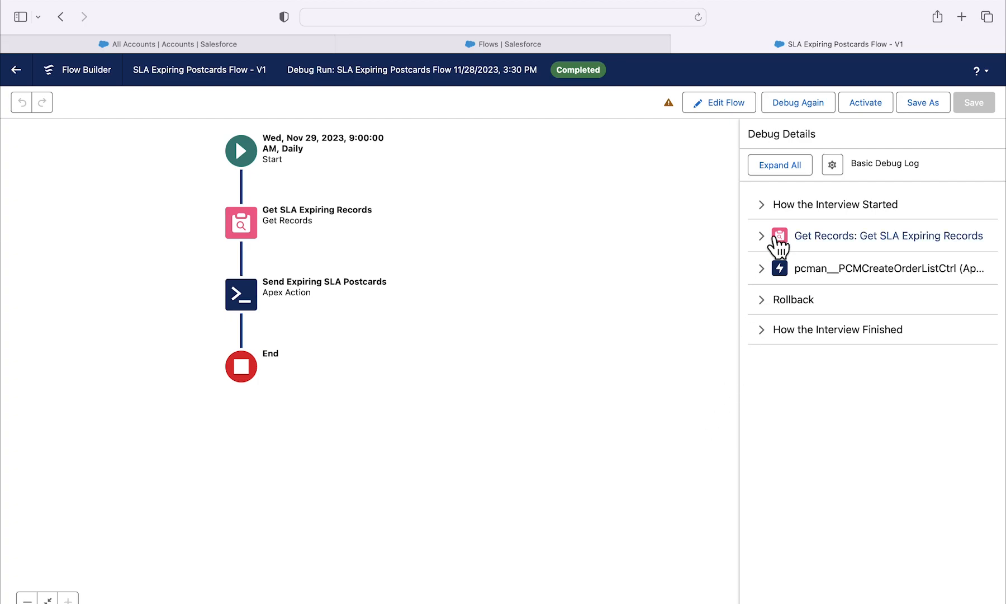
click(765, 236)
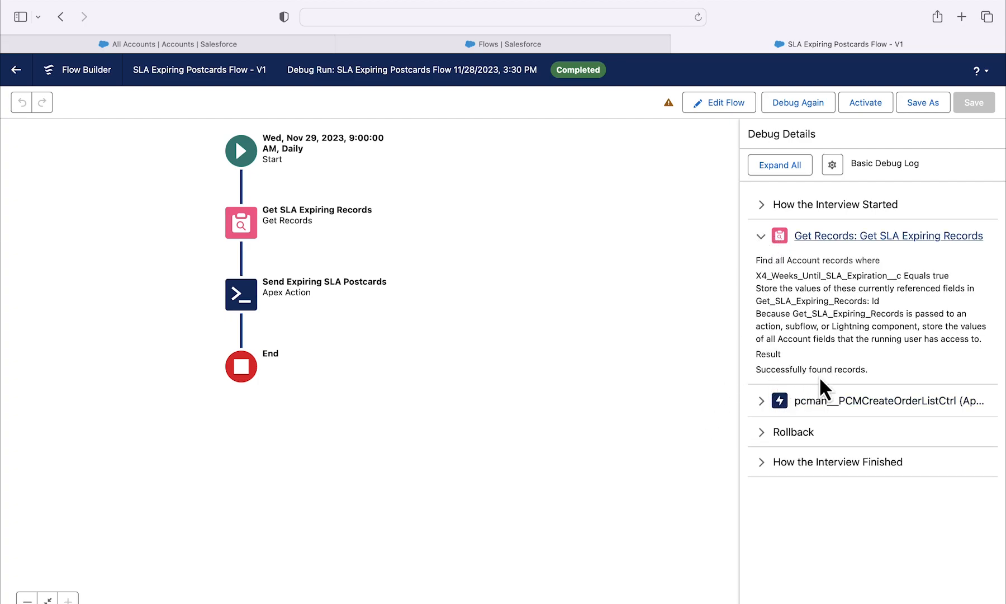
click(760, 401)
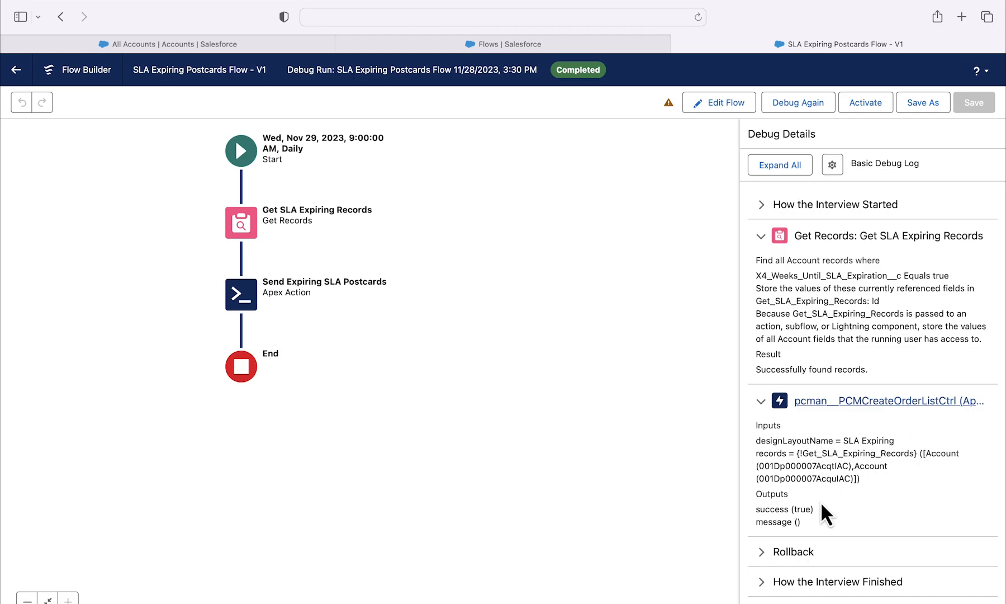
drag(813, 508, 752, 507)
click(864, 508)
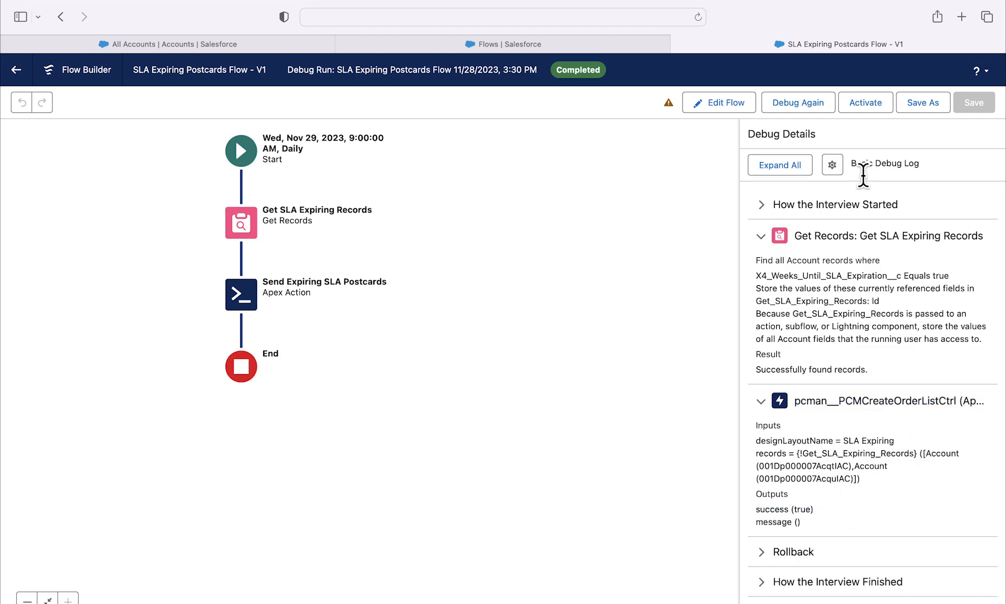
Step: Activate the flow, and set its scheduled start time to 3:33 PM
click(867, 103)
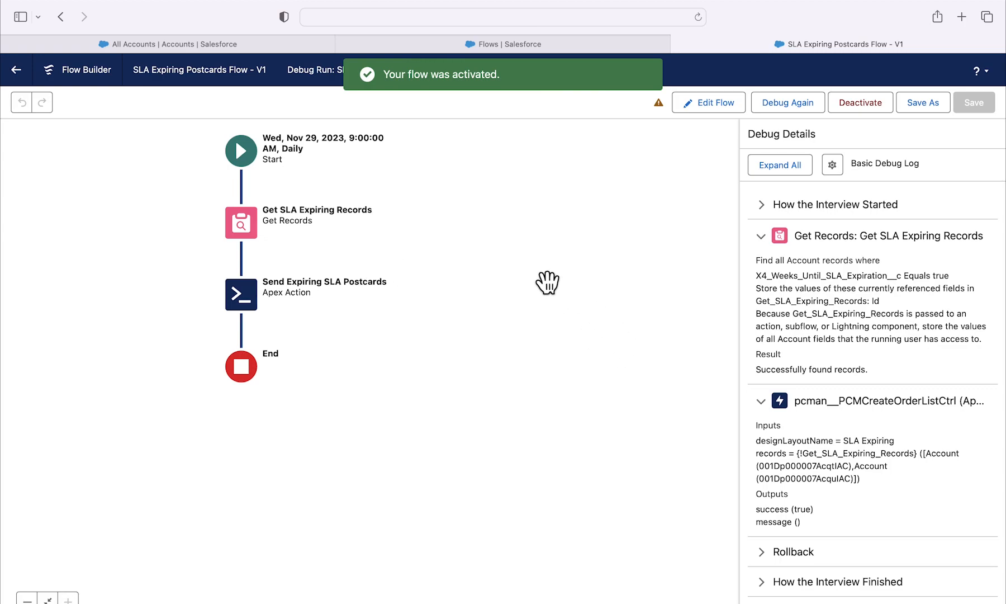
click(244, 158)
click(265, 232)
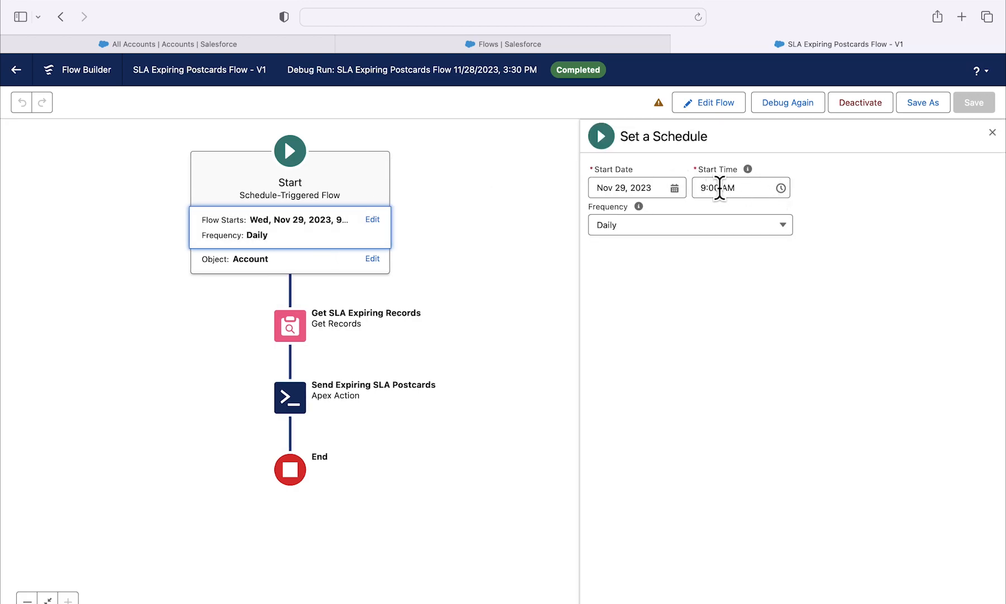
drag(720, 188, 701, 188)
text(8:3)
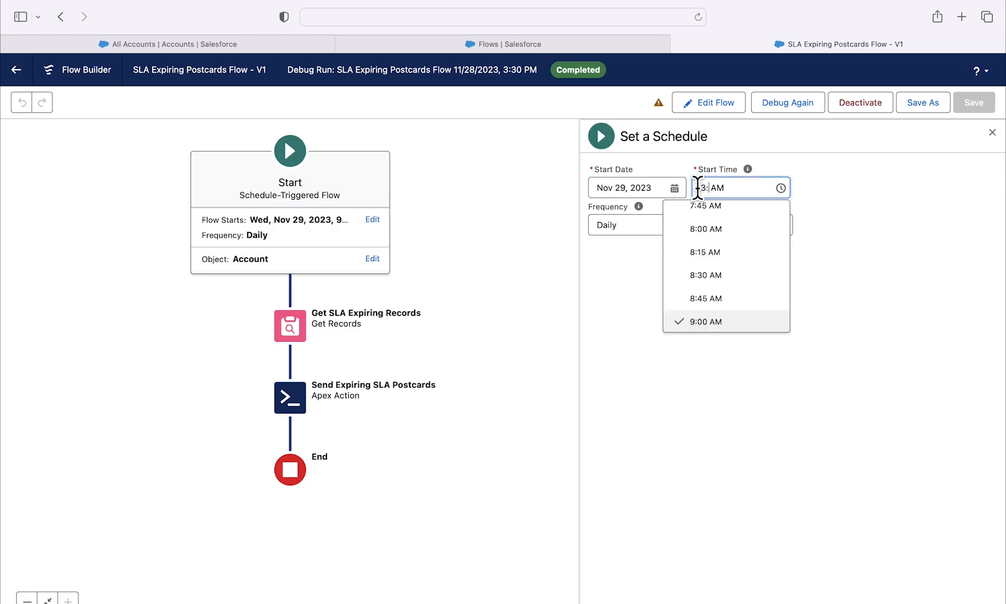
text(2)
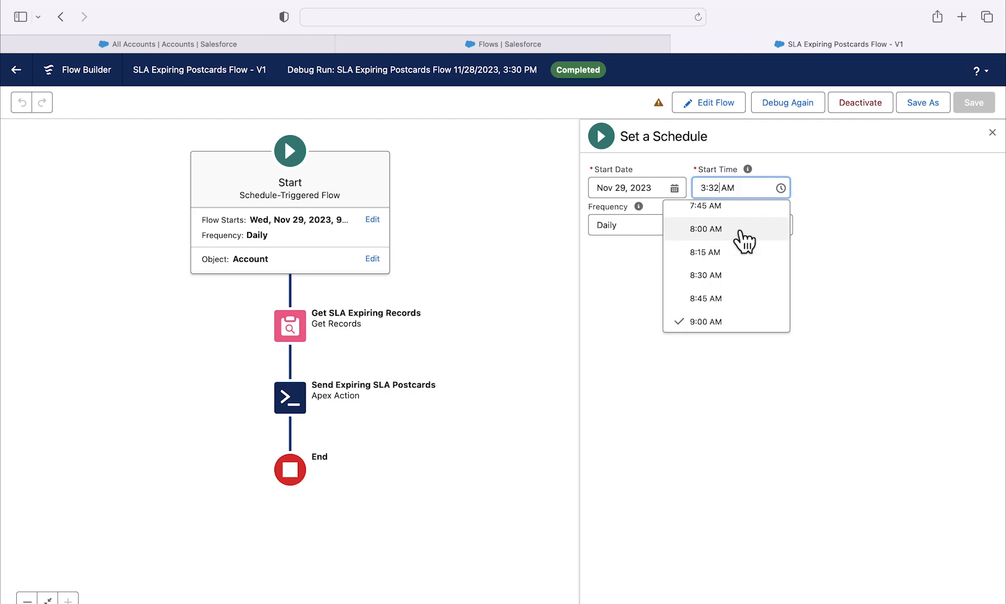
click(725, 190)
key(BackSpace)
text(P)
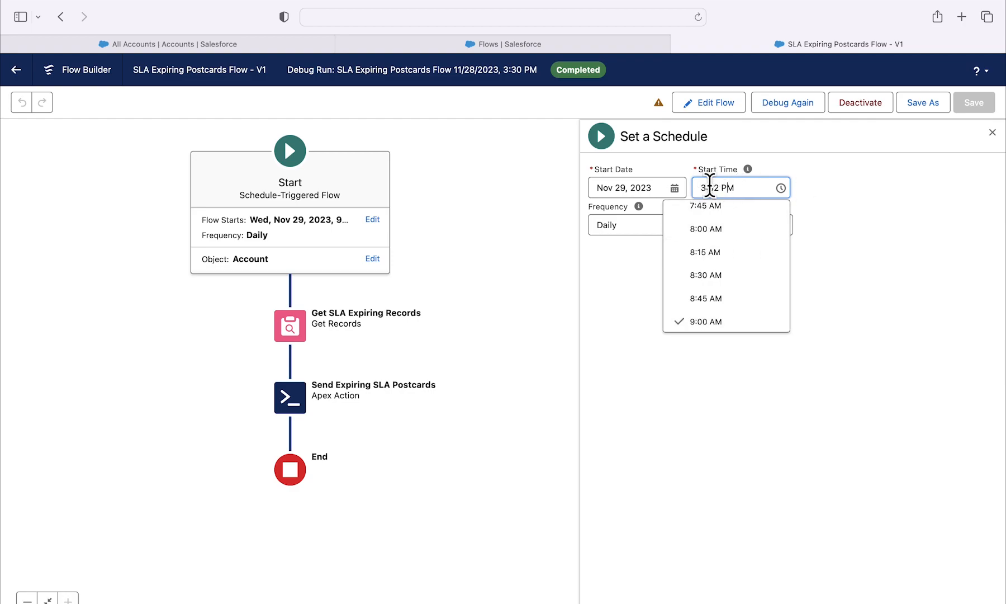
key(BackSpace)
text(3)
click(870, 216)
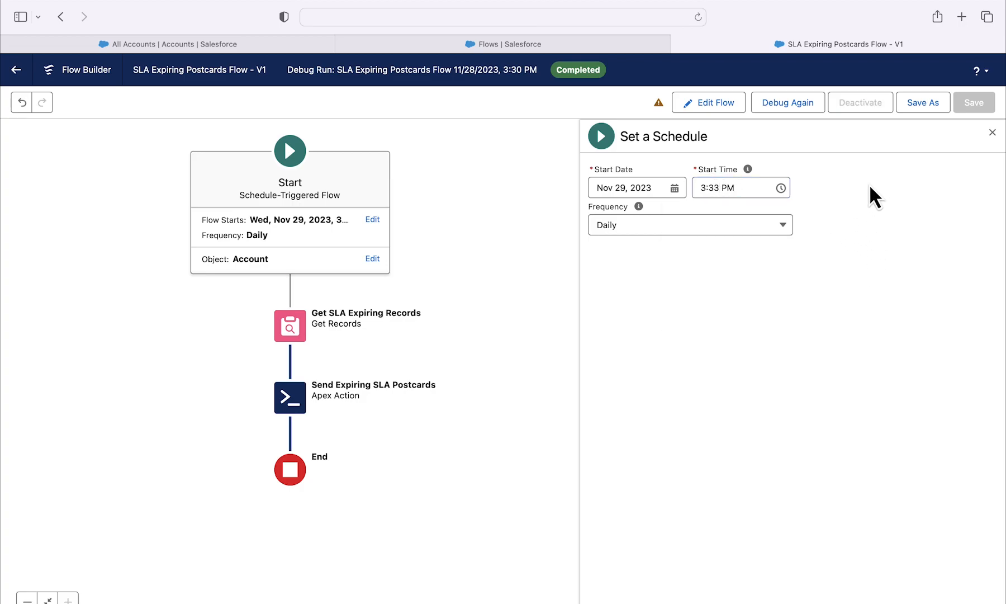
Step: Save the rescheduled flow as a new version under the same label and activate that version
click(908, 106)
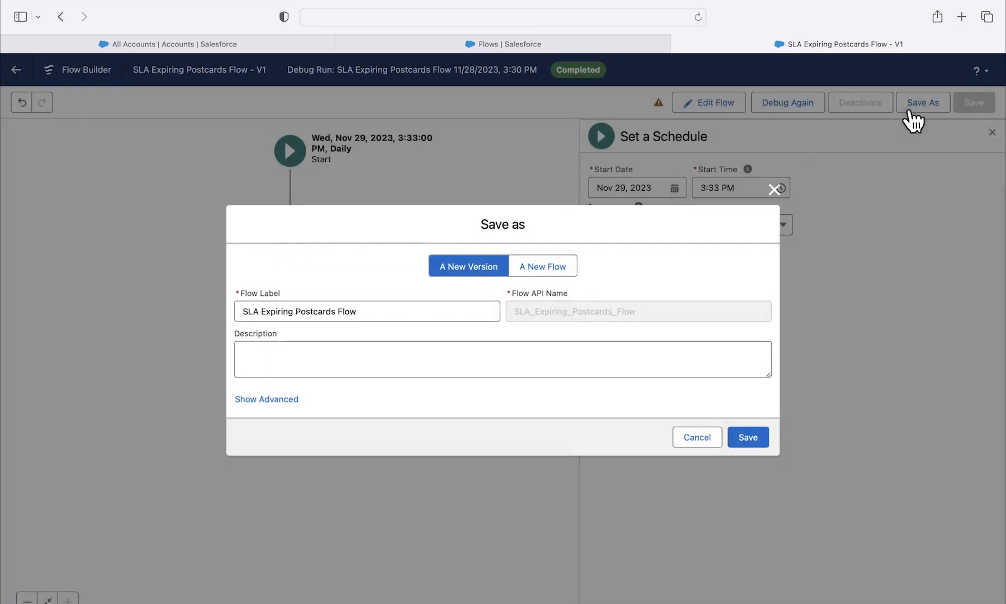
click(744, 440)
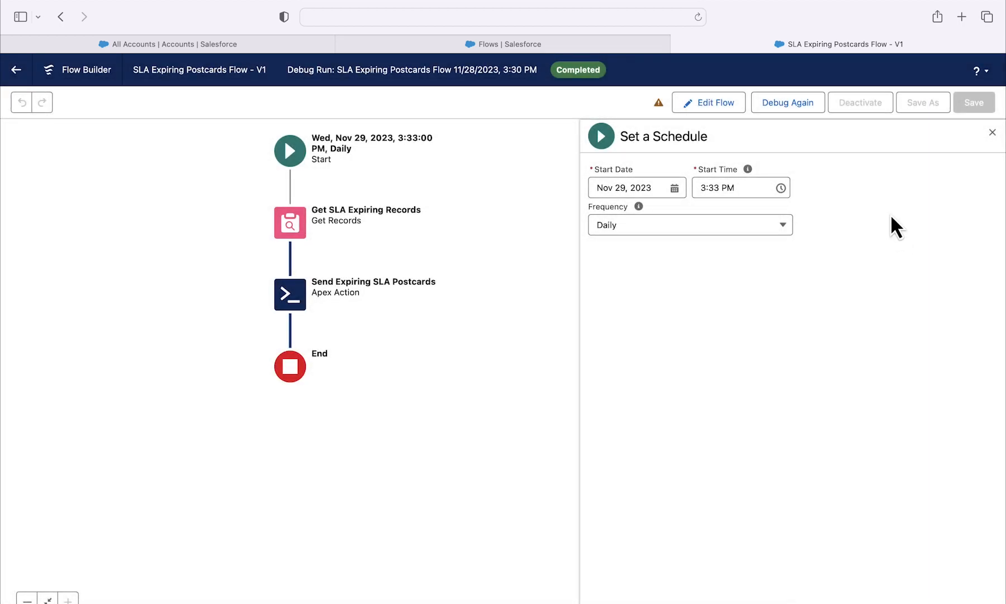
click(788, 135)
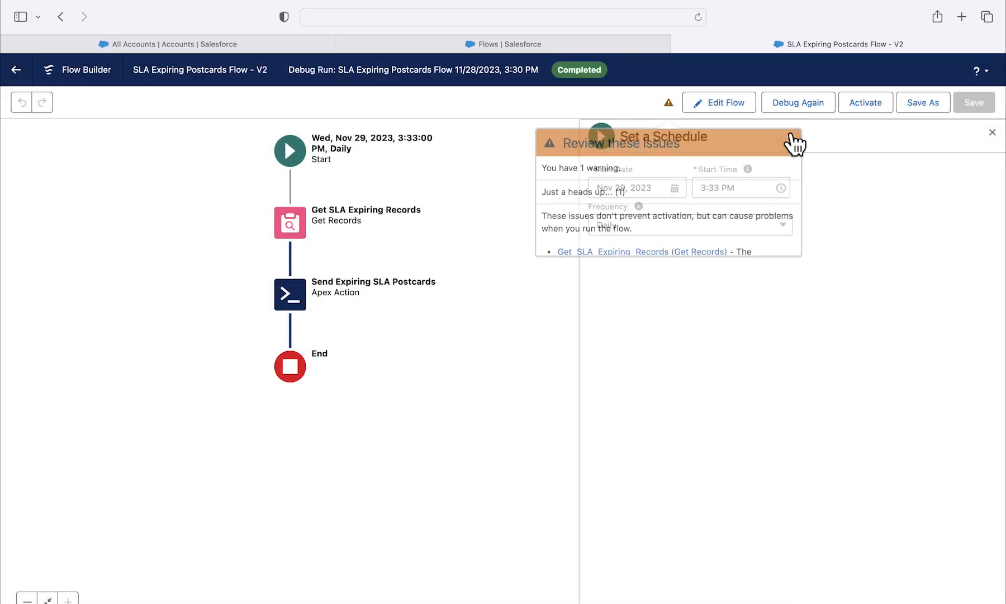
click(886, 111)
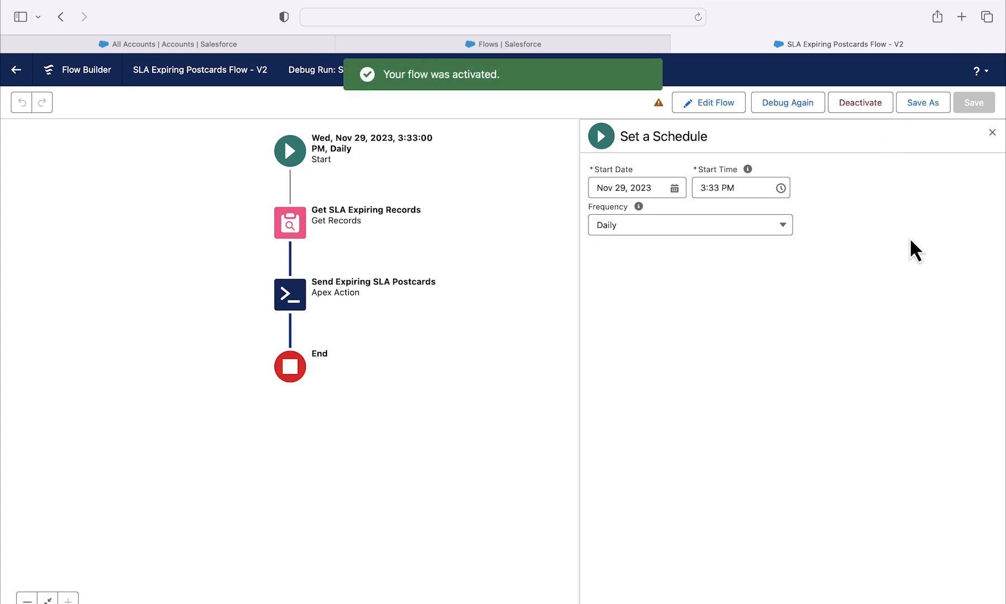
Step: Return to the Flows list in Setup and check the active status of SLA Expiring Postcards Flow
click(17, 71)
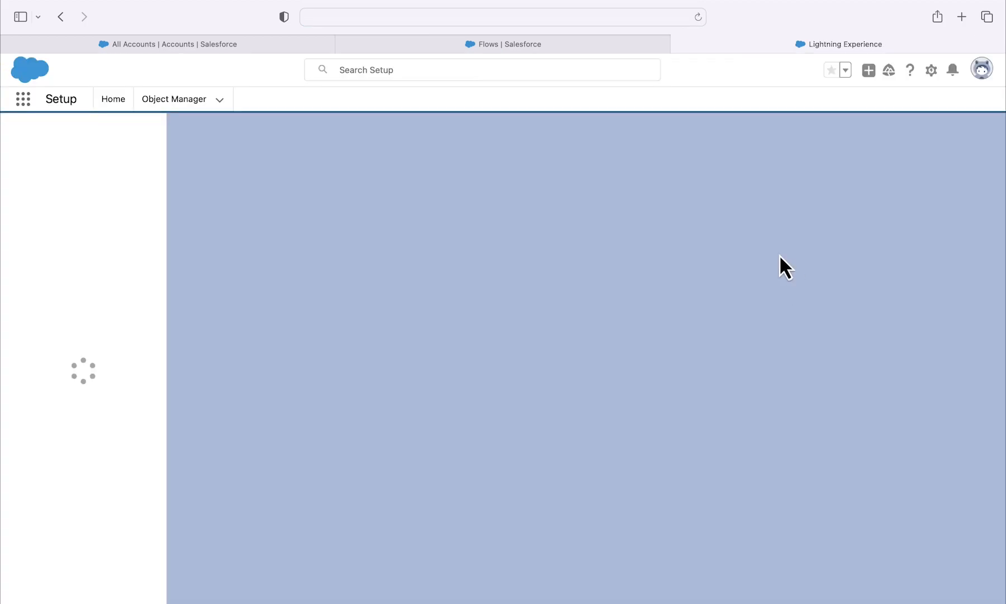
scroll(673, 342, down, 2)
scroll(673, 342, down, 10)
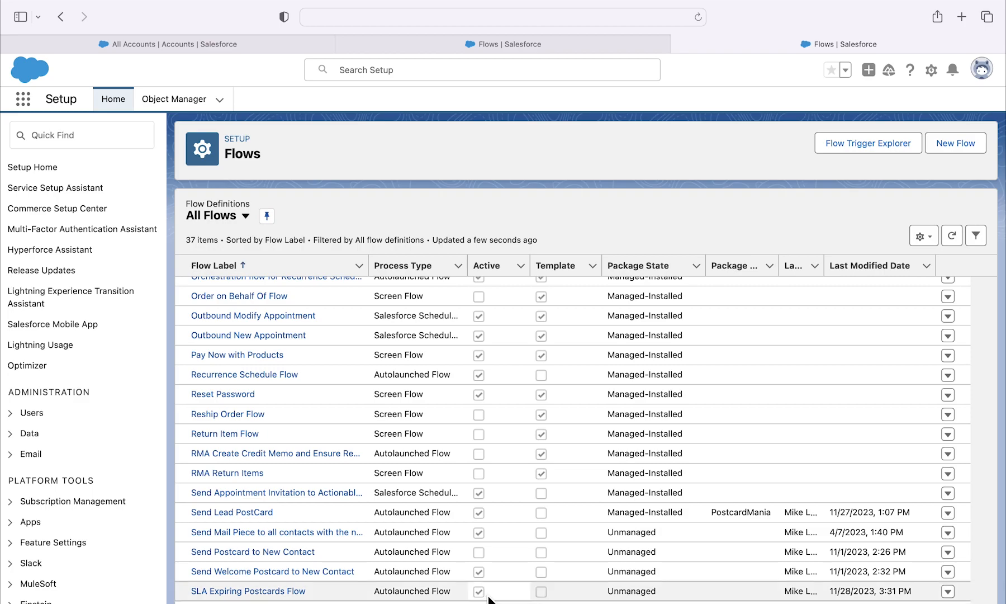
Step: Reload the All Accounts list in the PostcardMania app to review the flagged accounts, and open PCM Orders
click(251, 46)
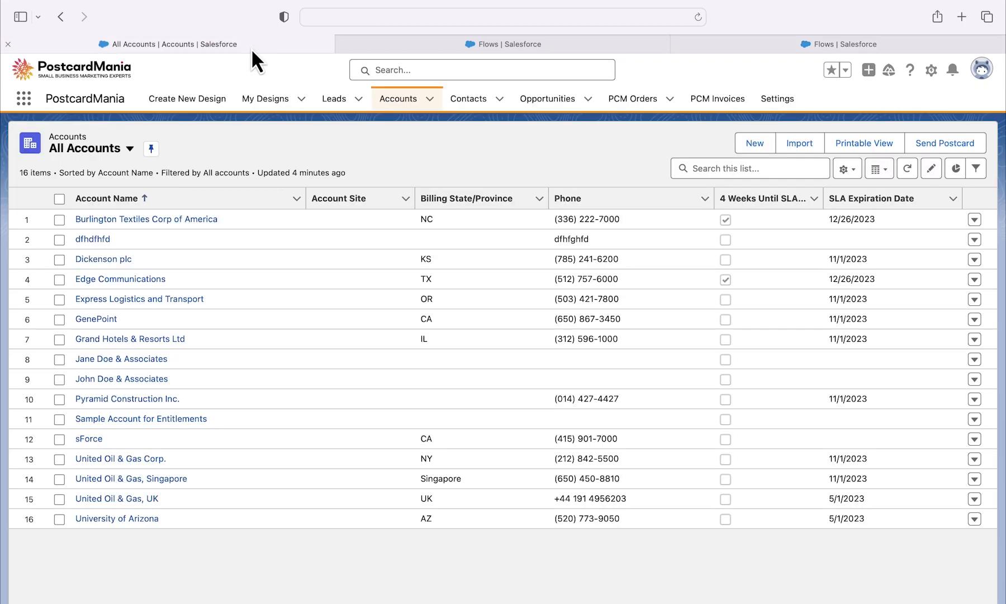
click(408, 105)
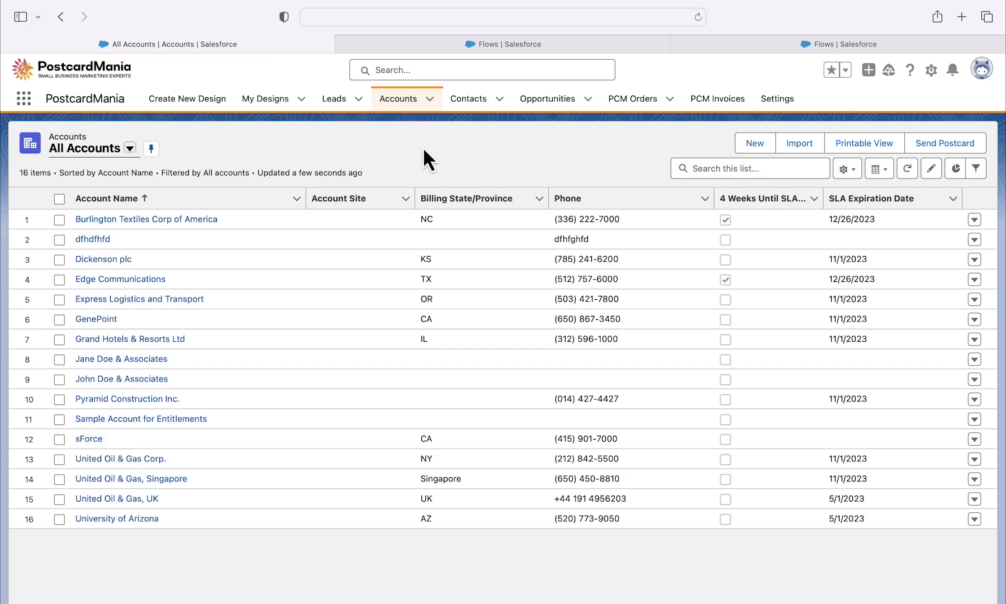
click(635, 109)
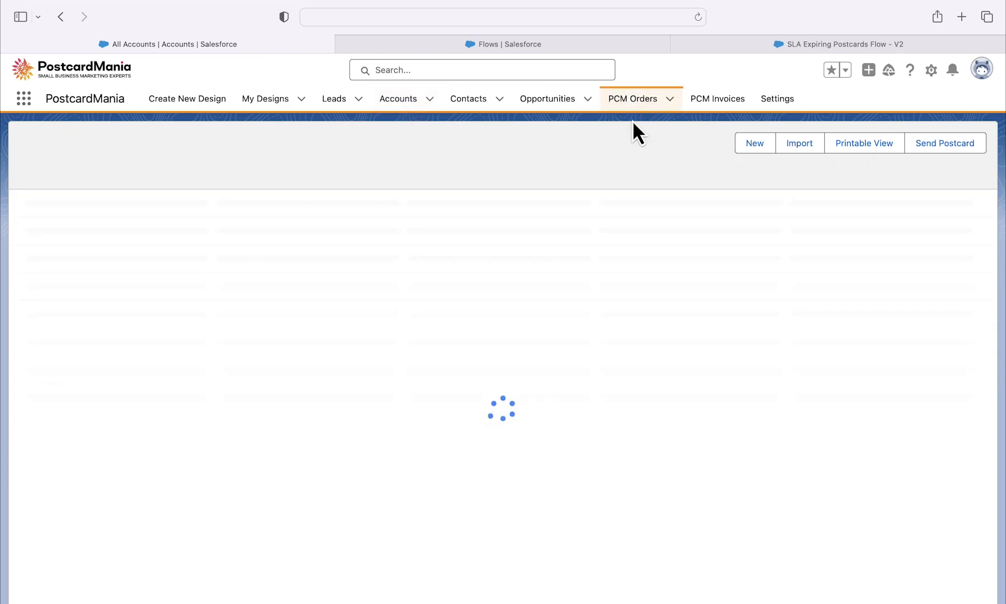